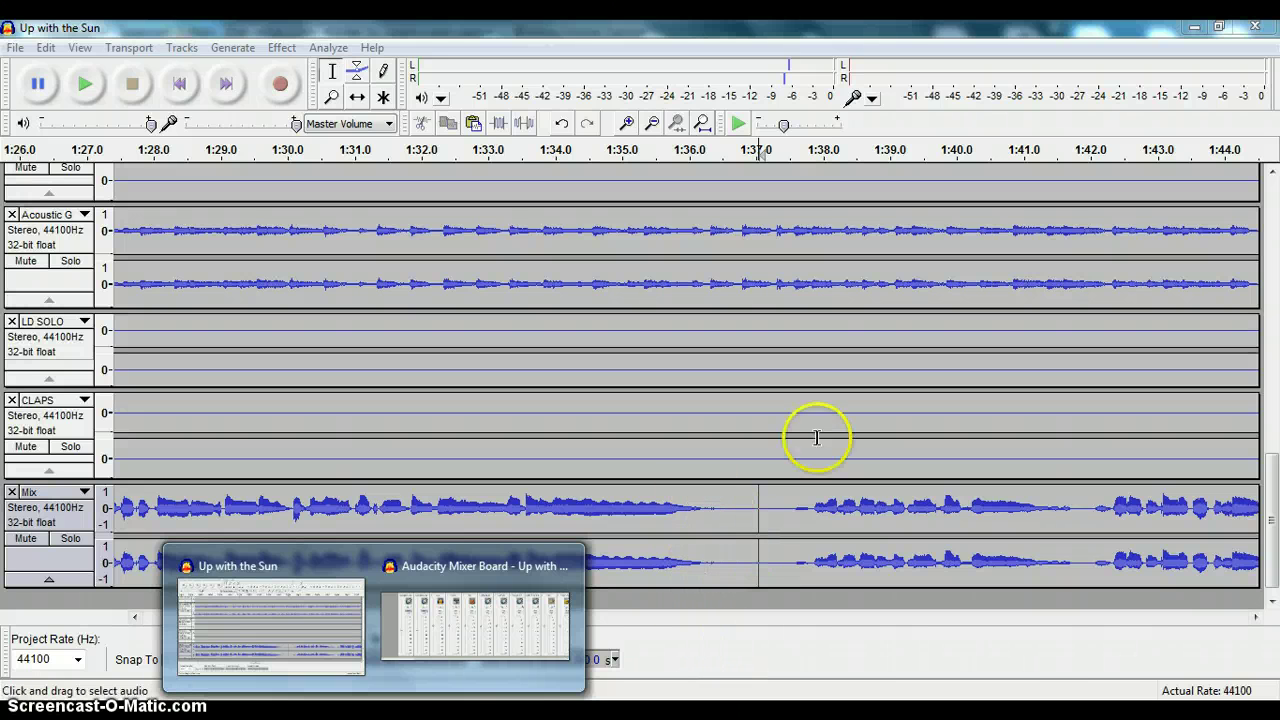
Step: Place the edit point in the Mix track at 1:36.654, just before its quiet gap
left_click(732, 507)
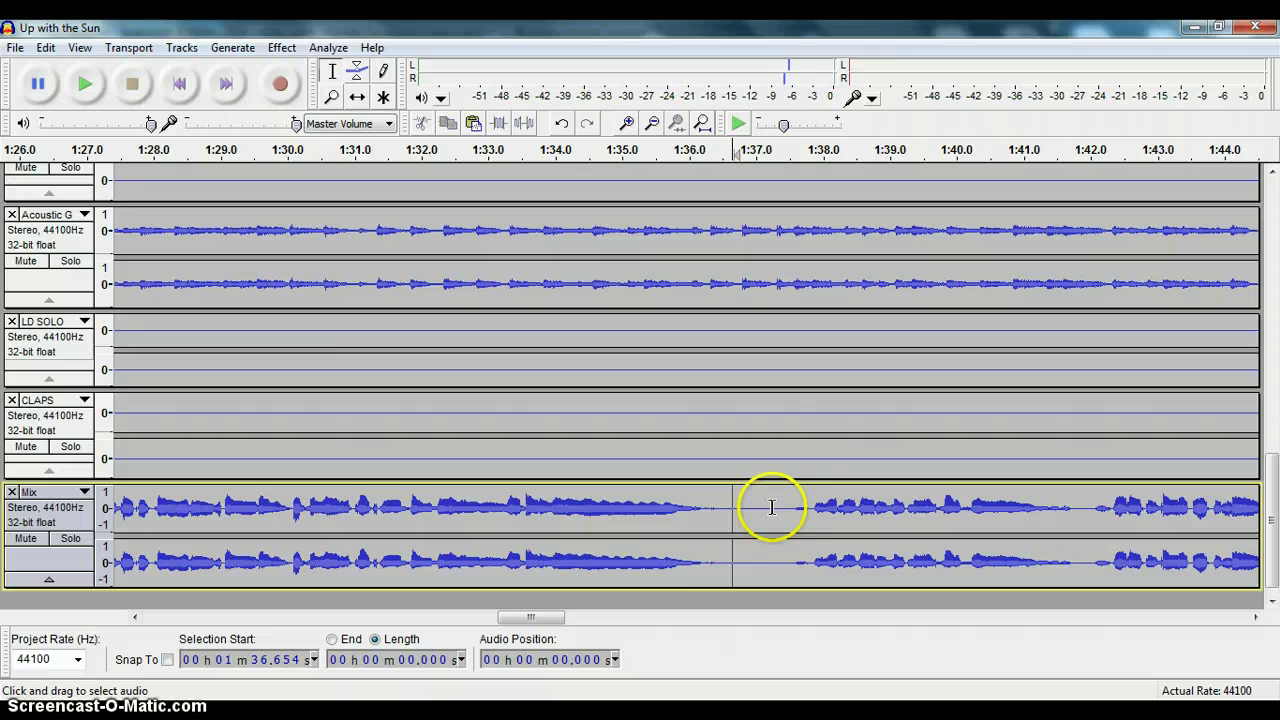
Step: Zoom in closely around 1:37.3 in the Mix track and play the passage from 1:36.94
left_click(626, 123)
left_click(626, 123)
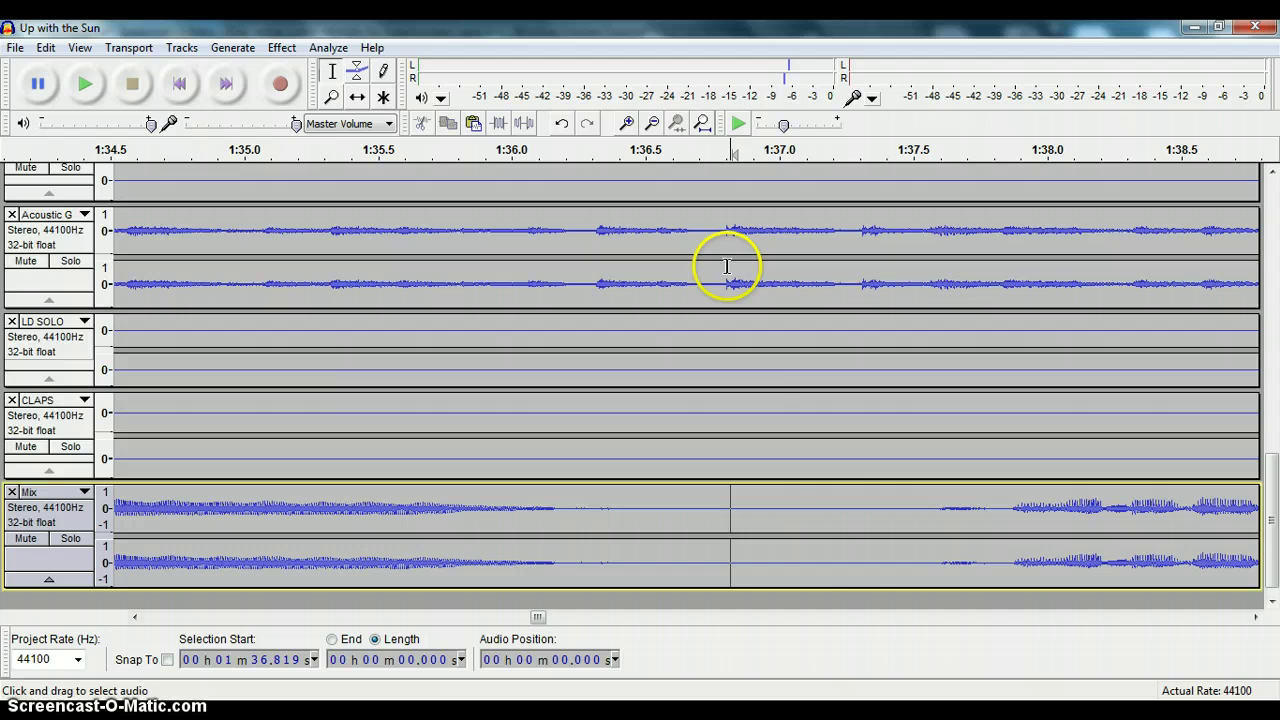
left_click_drag(845, 508, 627, 545)
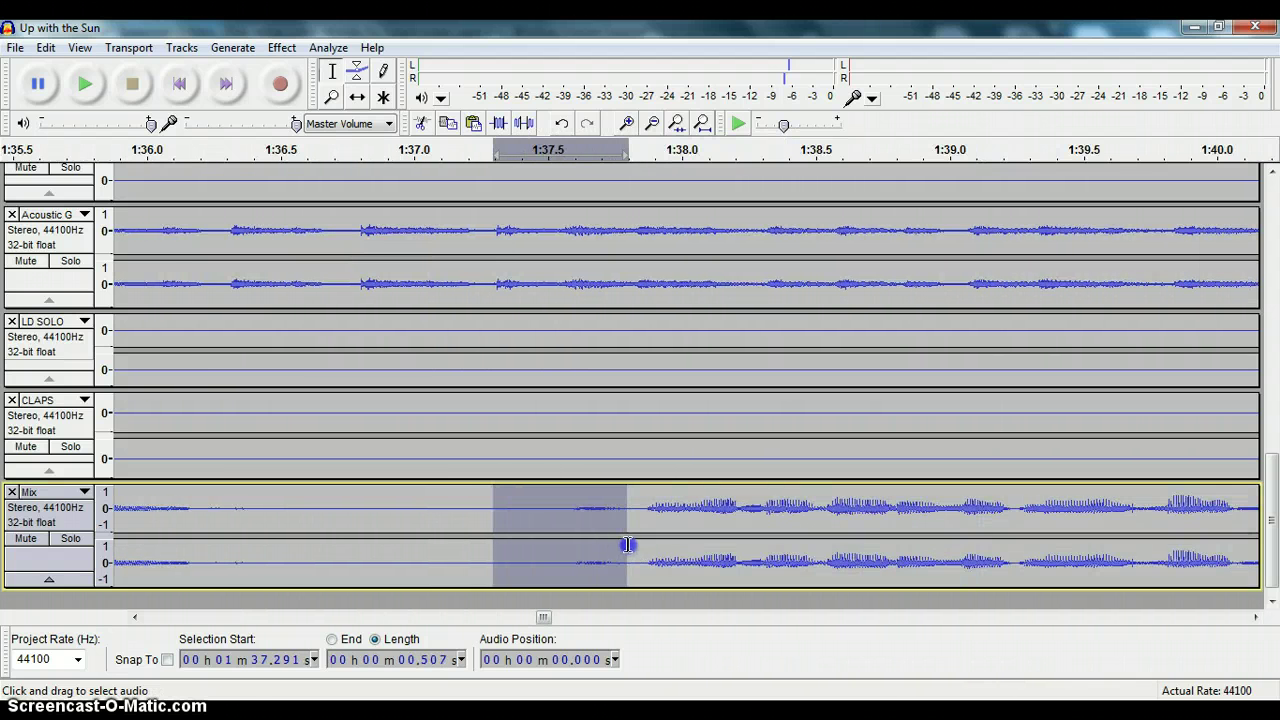
left_click(626, 123)
left_click(363, 510)
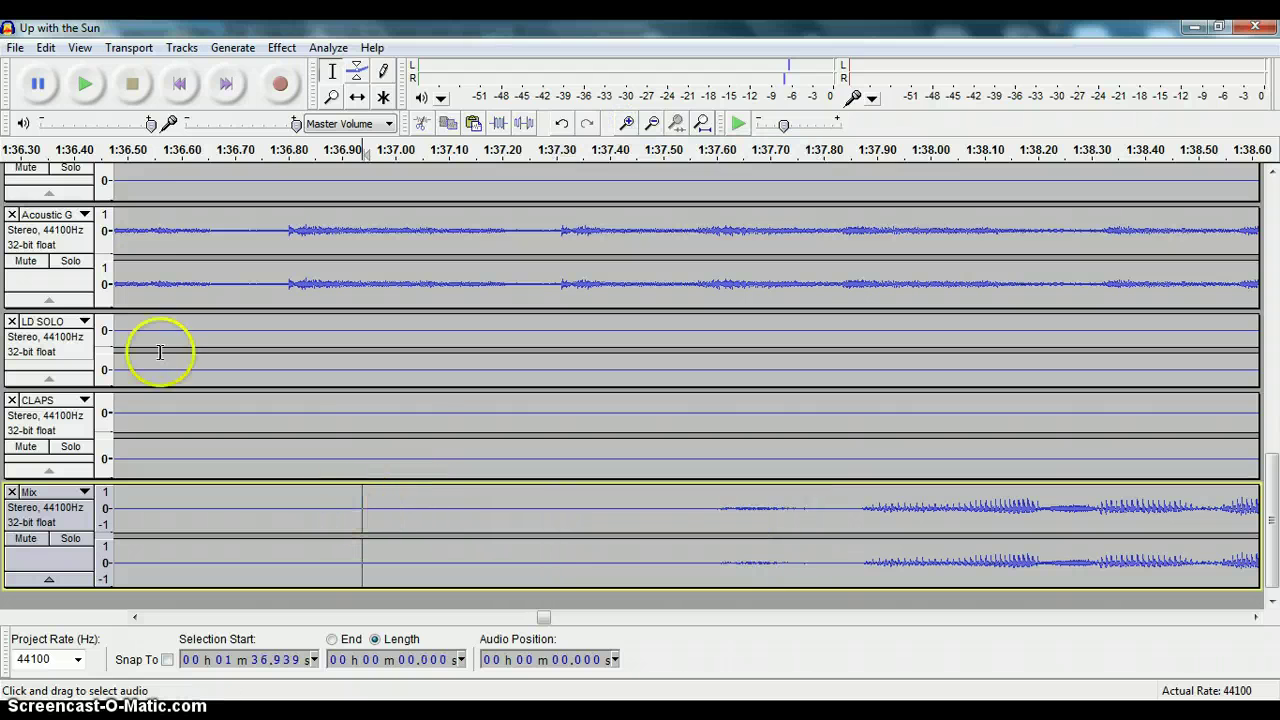
left_click(85, 86)
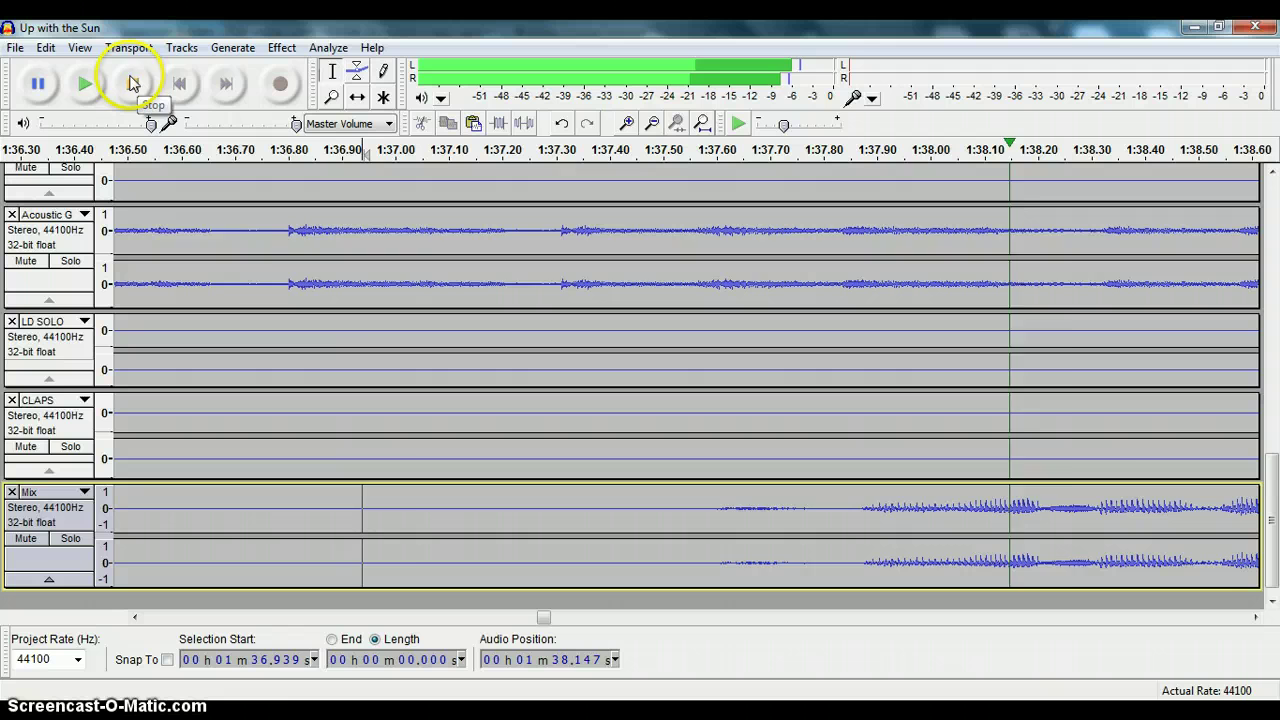
Step: Stop playback and solo the Mix track
left_click(137, 87)
left_click(72, 520)
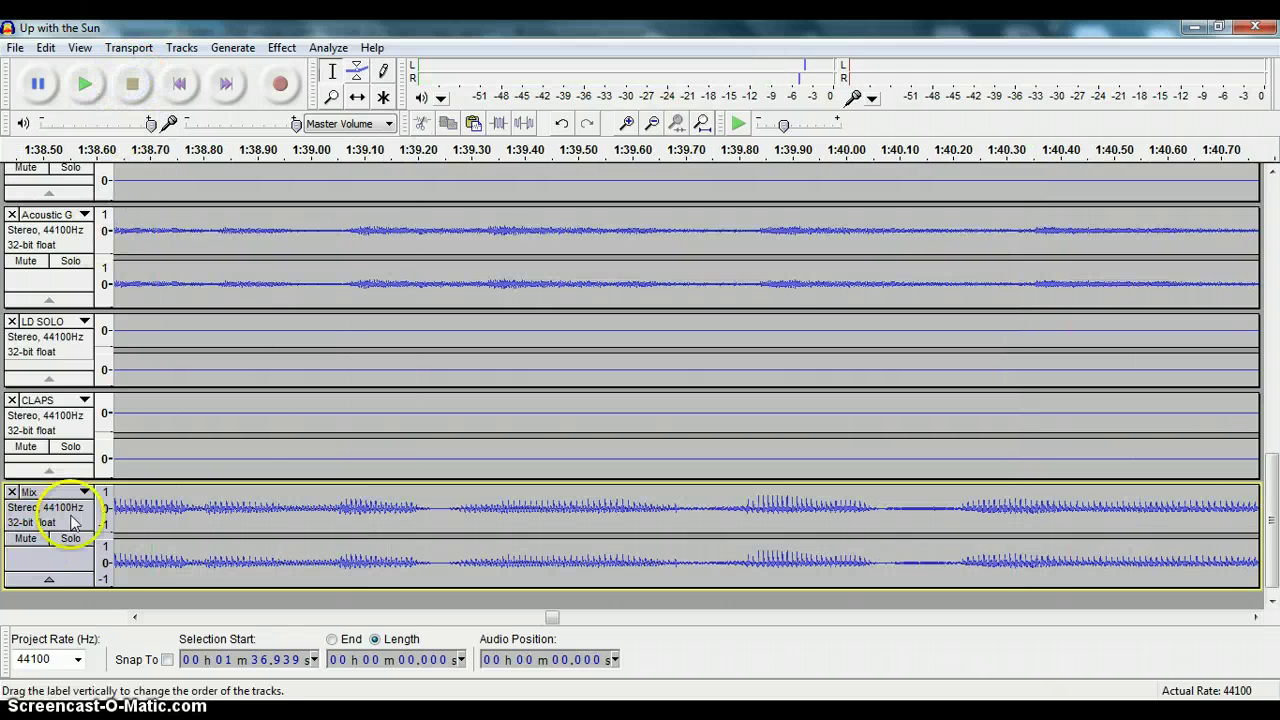
left_click(70, 539)
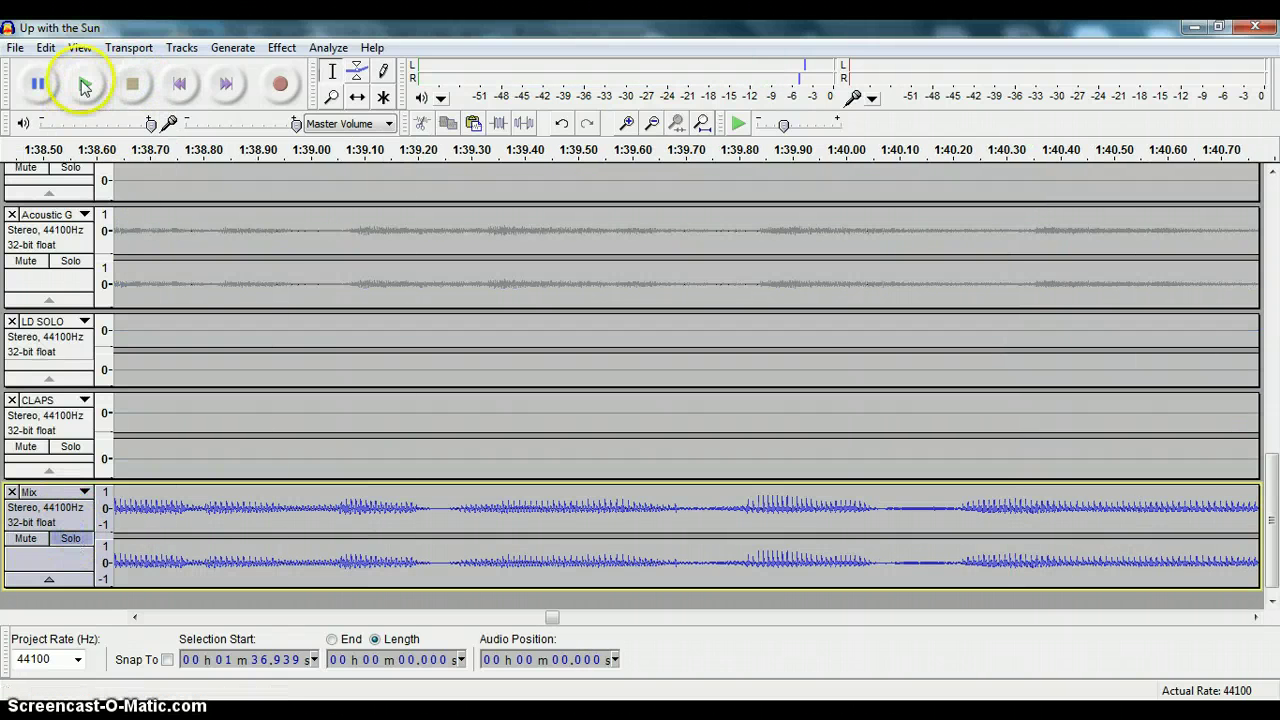
Step: Listen to the soloed Mix track through the gap from 1:36.94, then adjust zoom around 1:36.939
left_click(85, 87)
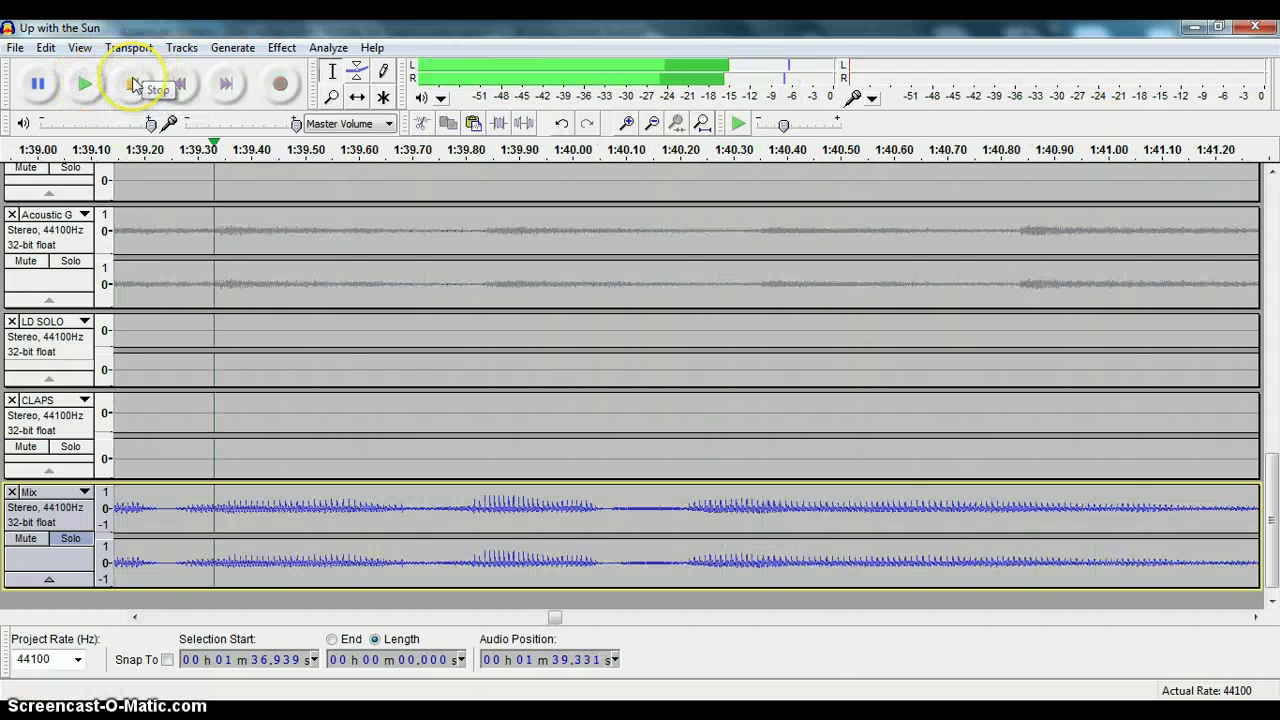
left_click(132, 85)
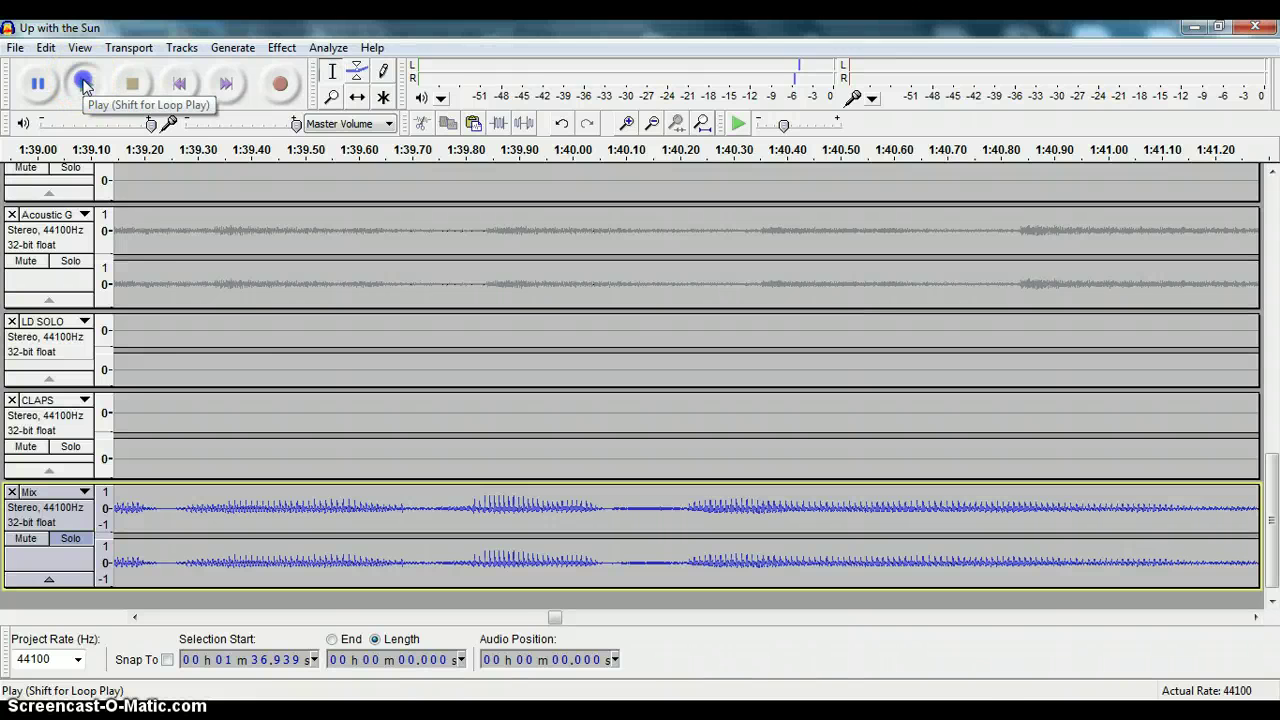
left_click(118, 92)
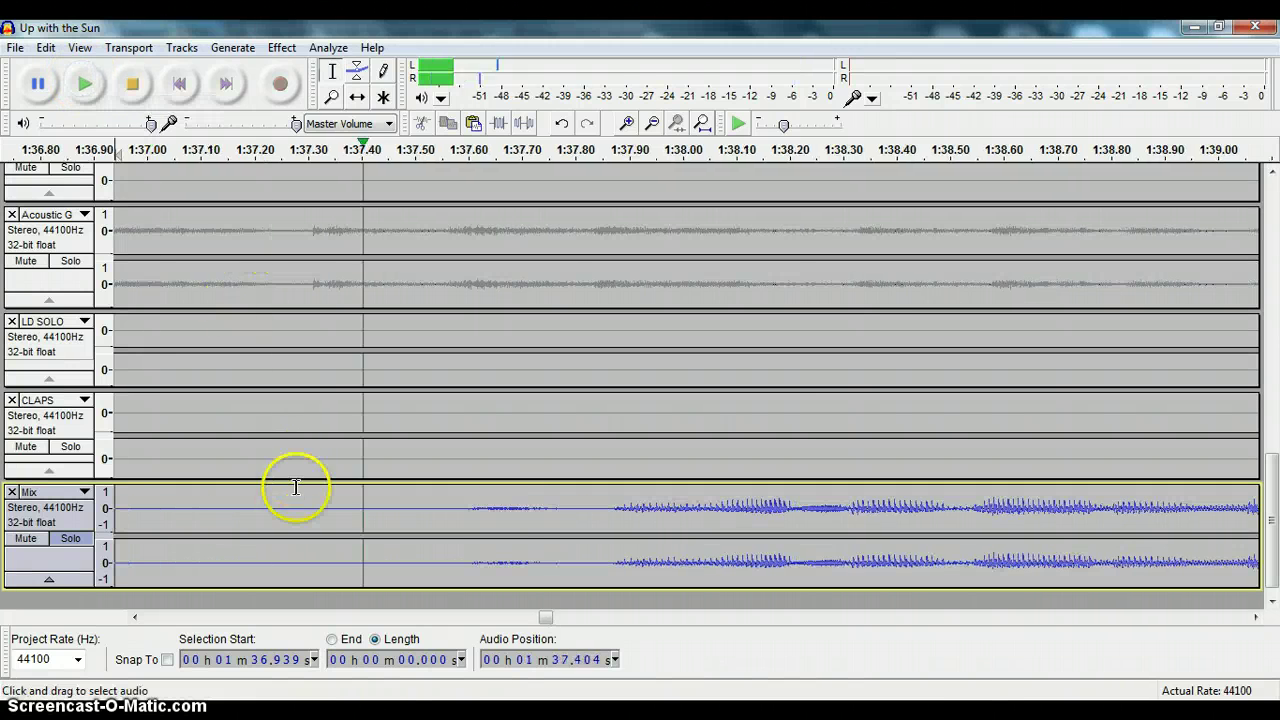
left_click(131, 84)
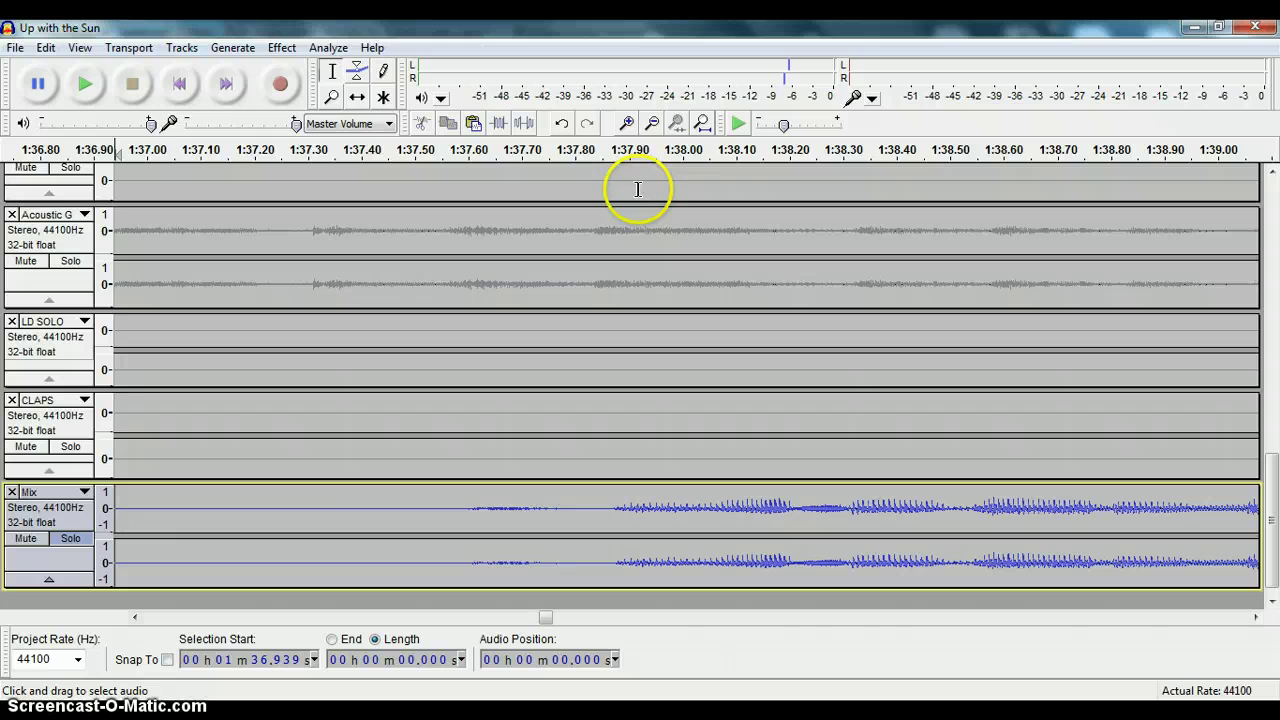
left_click(627, 122)
left_click(627, 122)
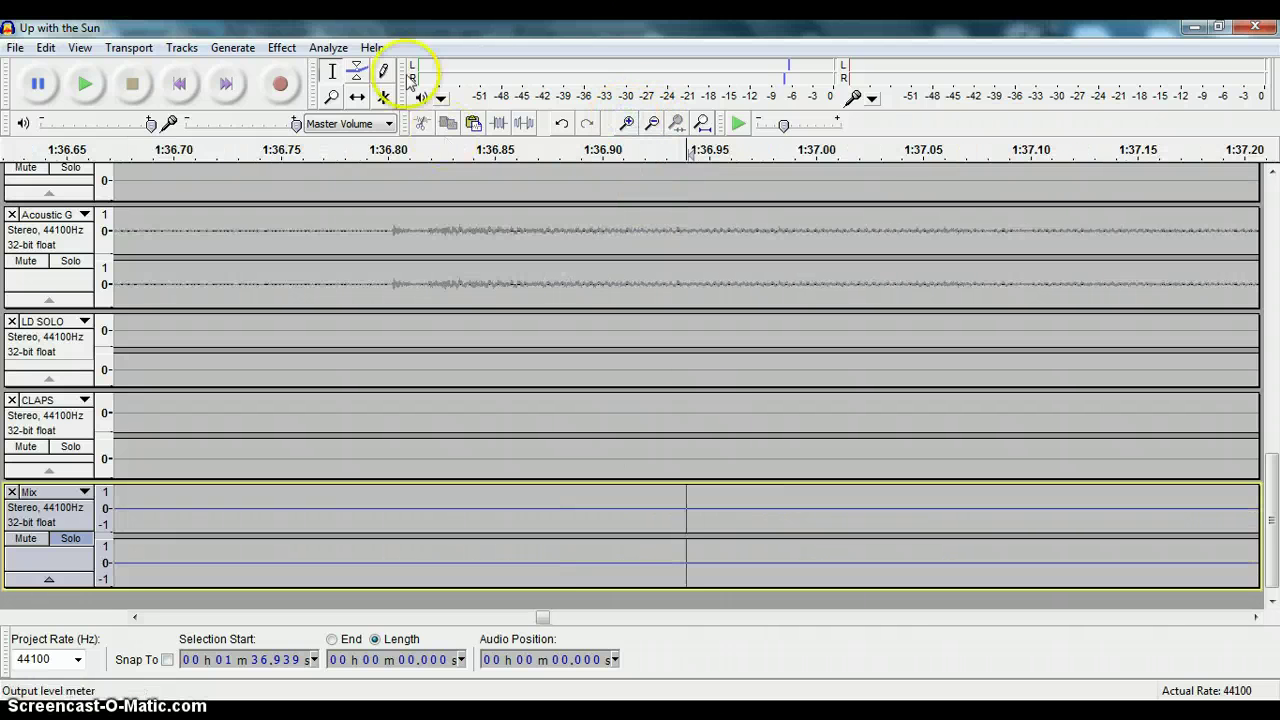
left_click(651, 122)
left_click(651, 122)
Step: Make the Mix track taller so its waveform is easier to inspect
left_click_drag(965, 510, 929, 500)
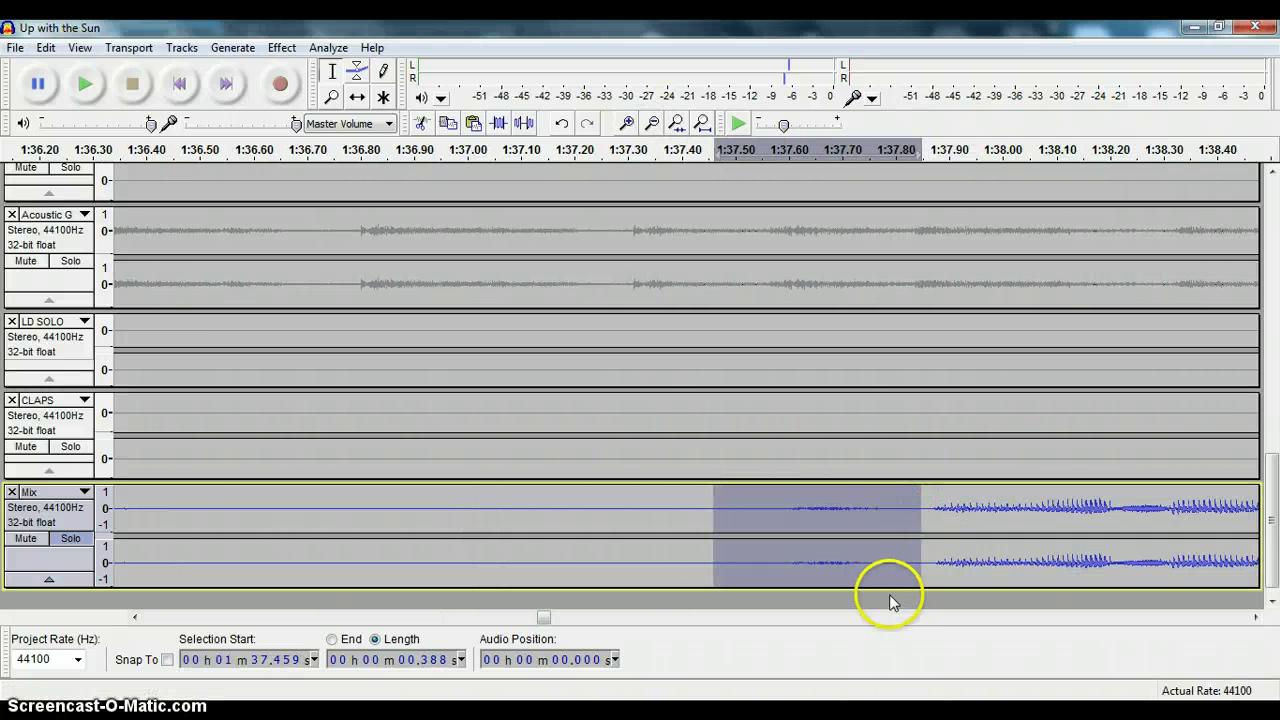
left_click_drag(818, 588, 800, 715)
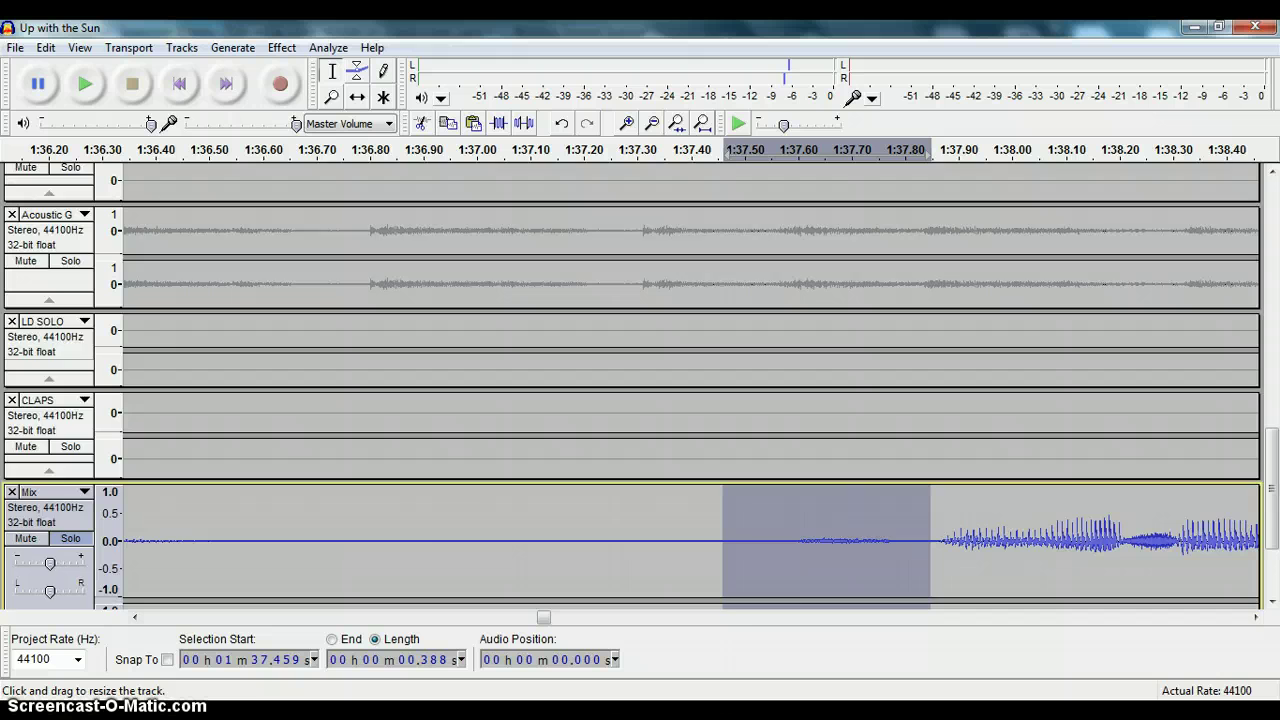
scroll(749, 451, "down", 3)
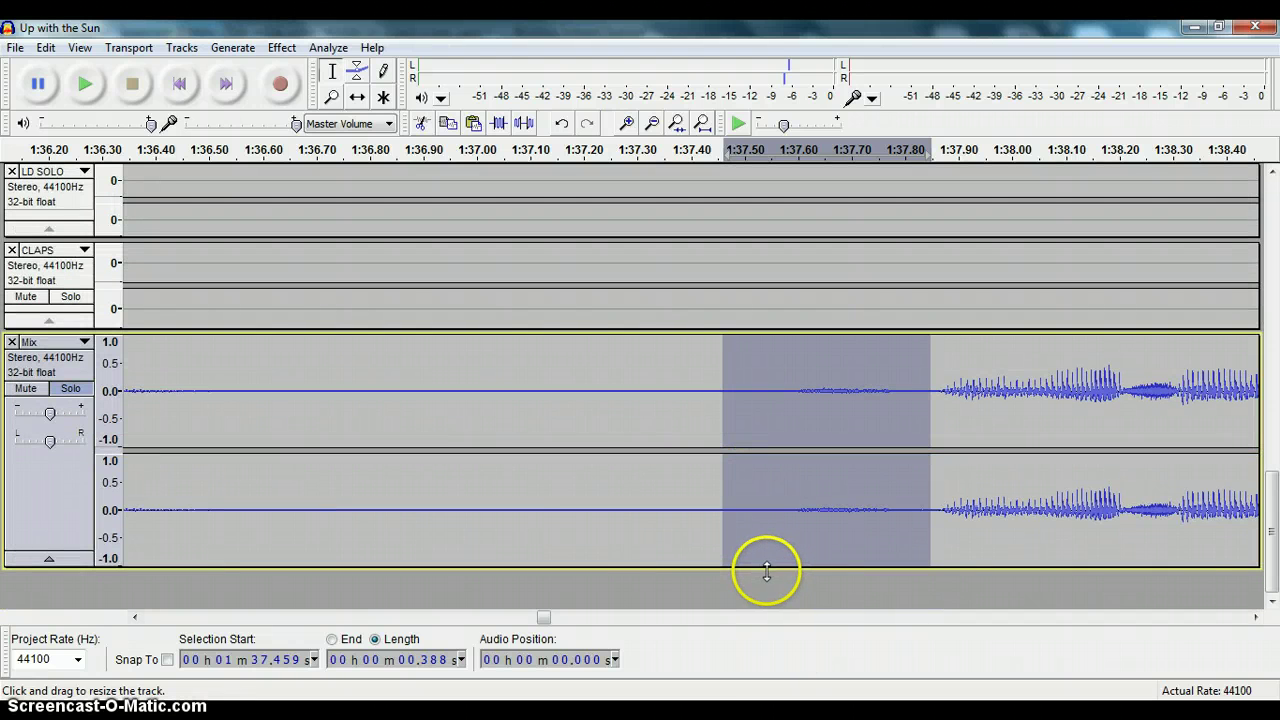
left_click_drag(767, 568, 734, 680)
scroll(774, 389, "down", 2)
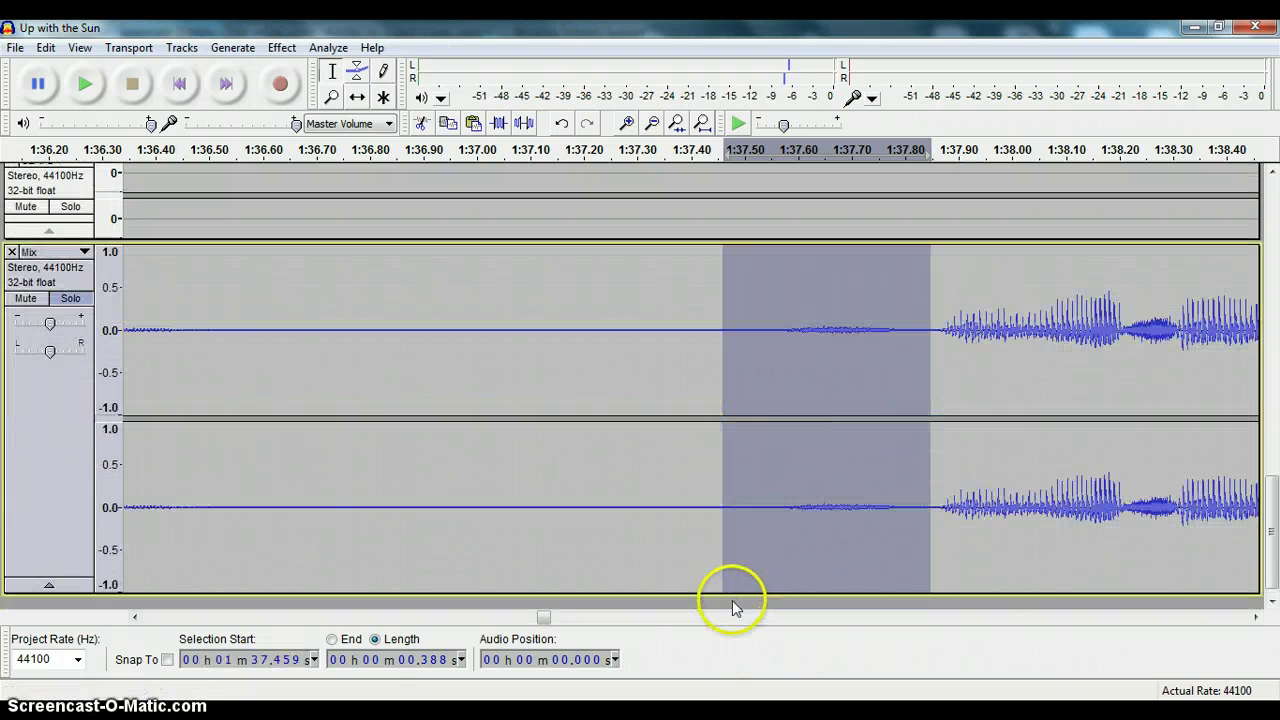
left_click_drag(729, 596, 726, 617)
scroll(214, 314, "down", 1)
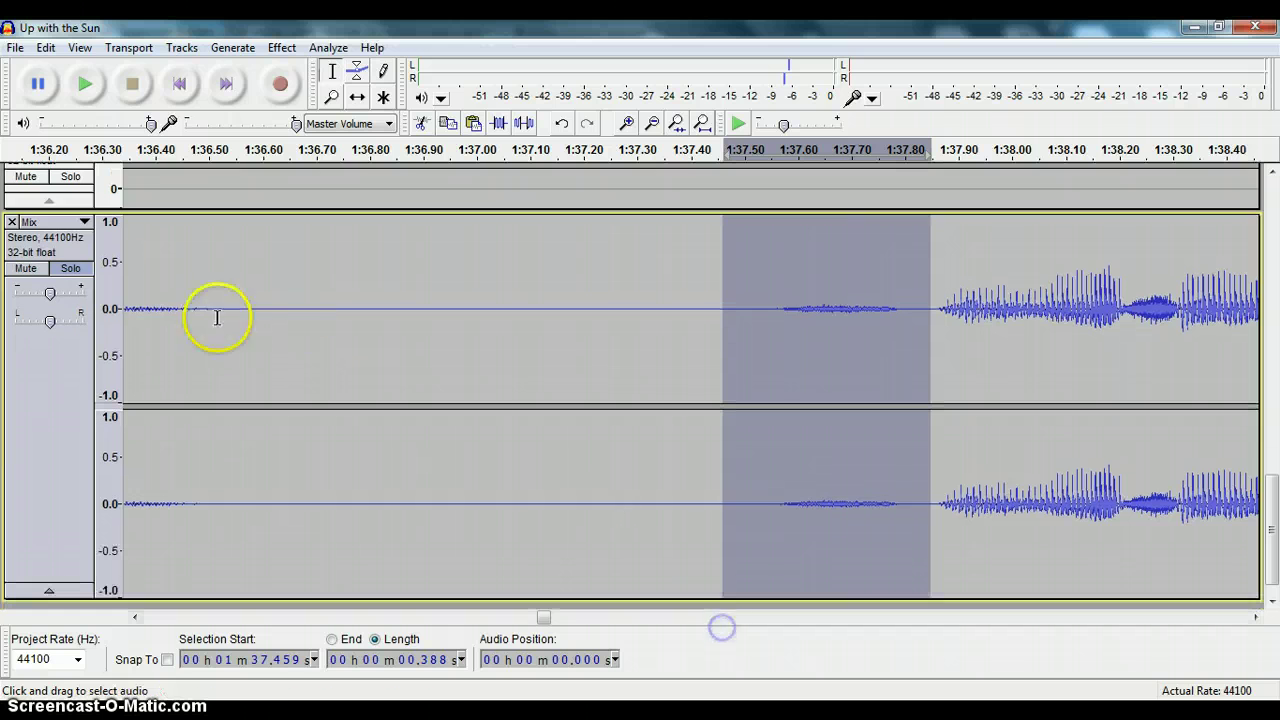
Step: Magnify the Mix amplitude scale to ±0.05 and select the breath from 1:37.485 to 1:37.85
left_click(110, 311)
left_click(108, 312)
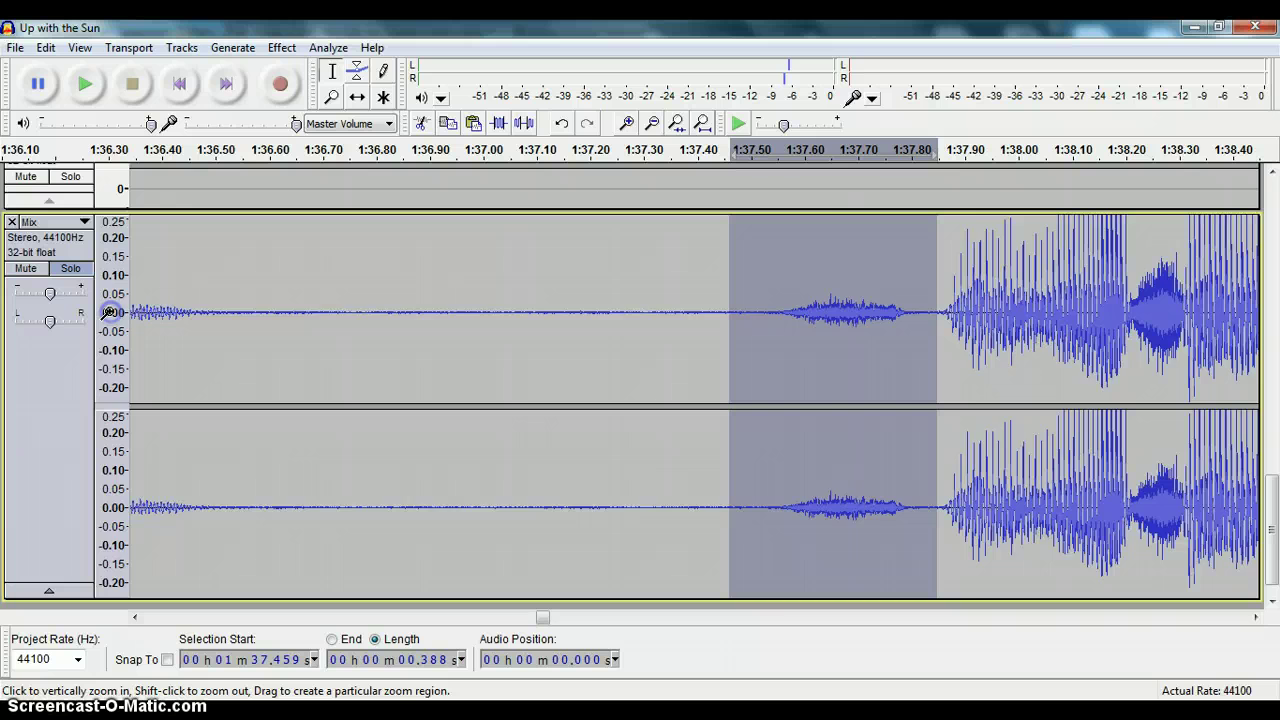
left_click(109, 315)
left_click(109, 314)
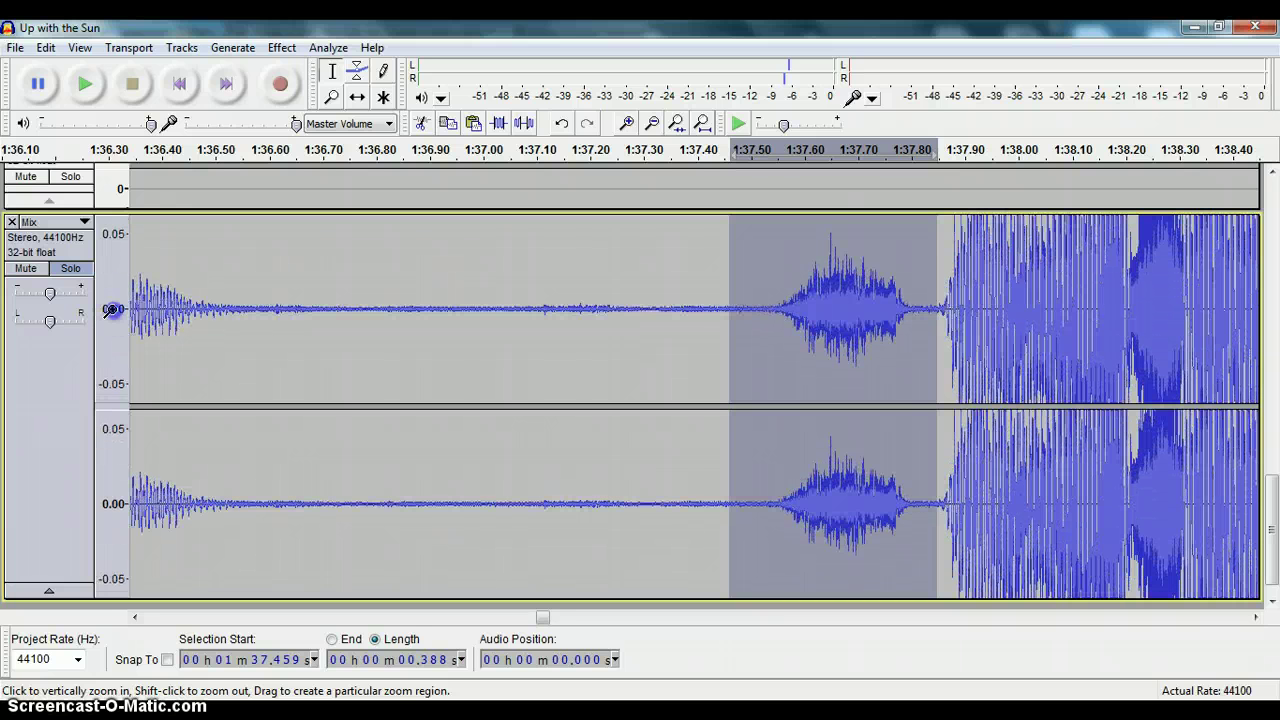
left_click(110, 311)
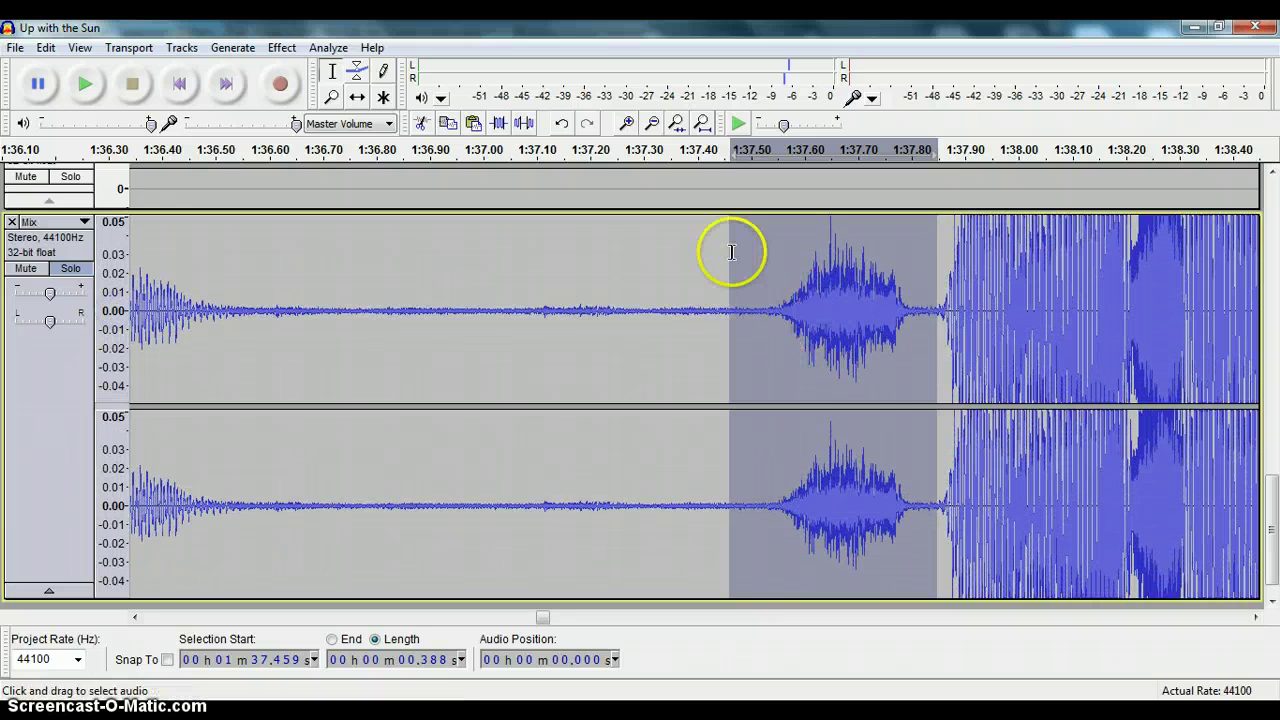
left_click_drag(747, 288, 937, 300)
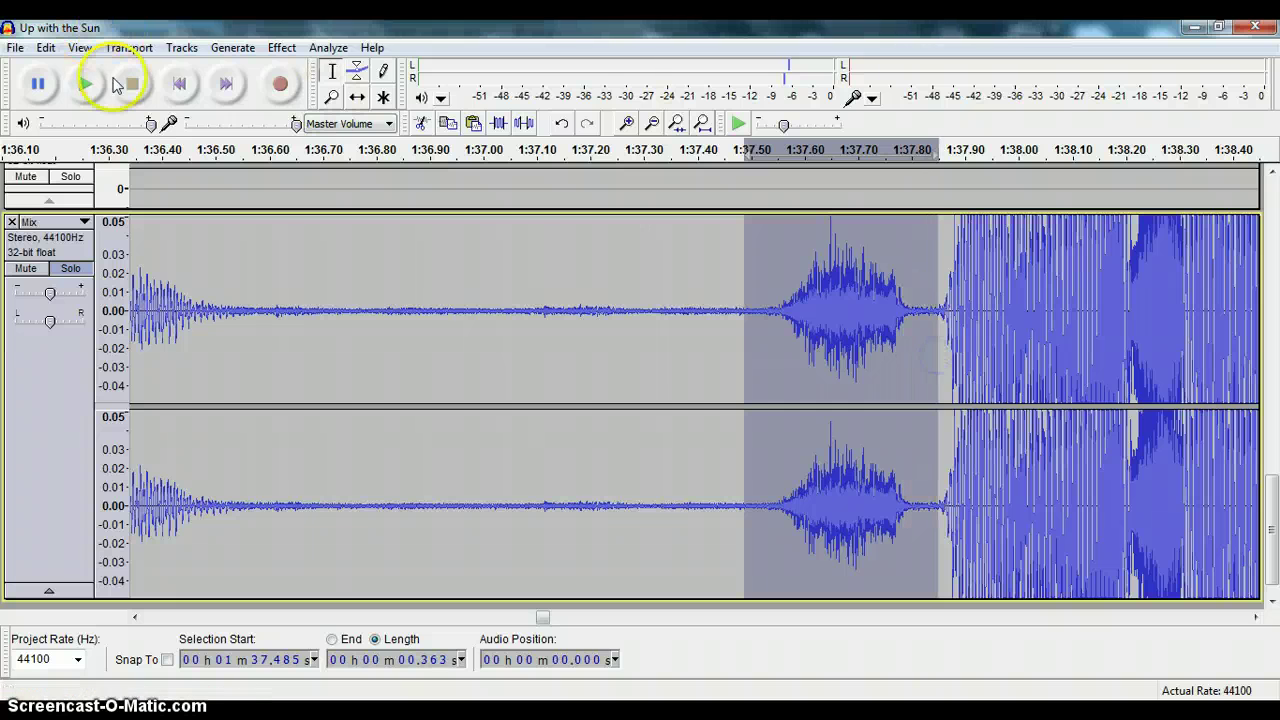
Step: Preview the breath, then silence 1:37.53–1:37.80 into a flat 0.264-second stretch
left_click(88, 85)
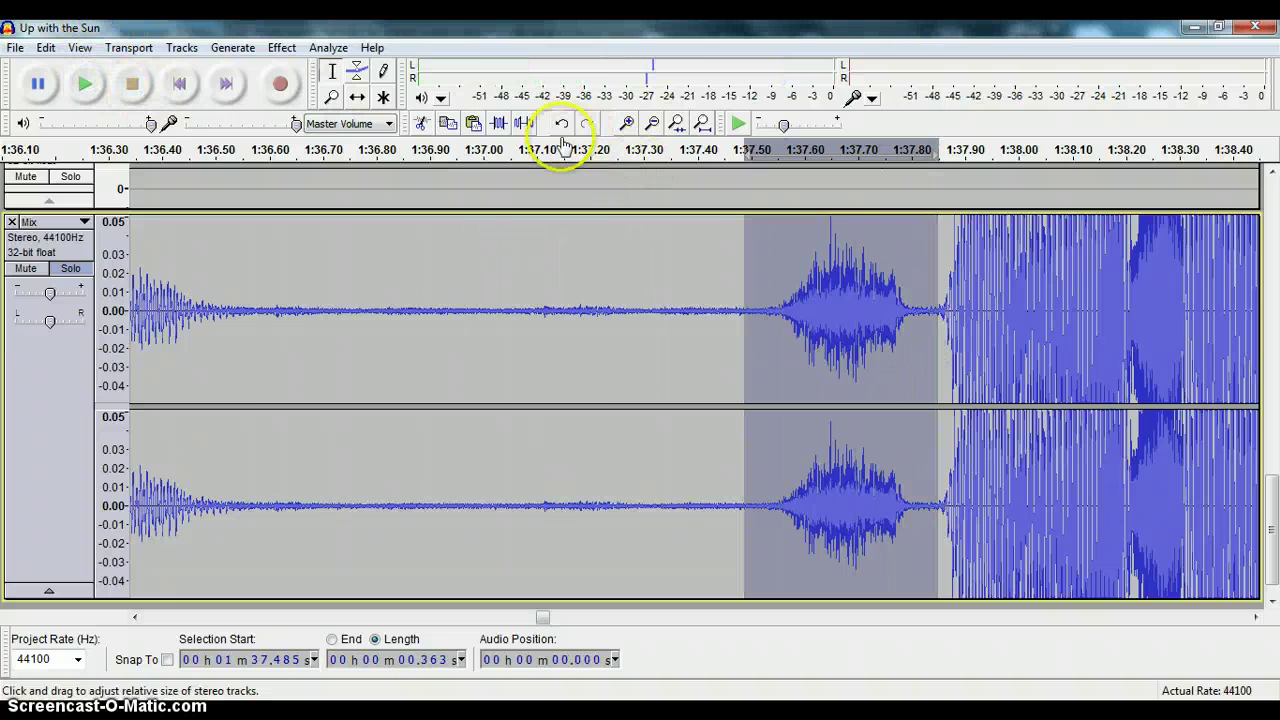
left_click(624, 122)
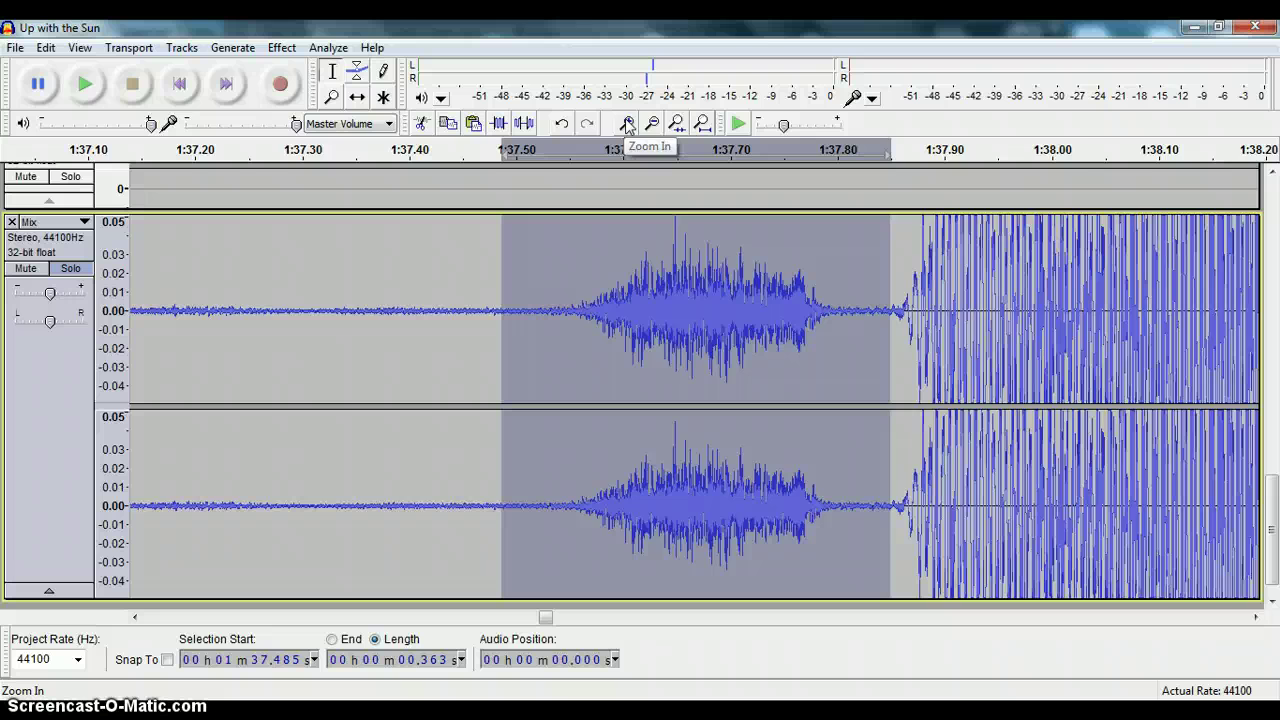
left_click(626, 122)
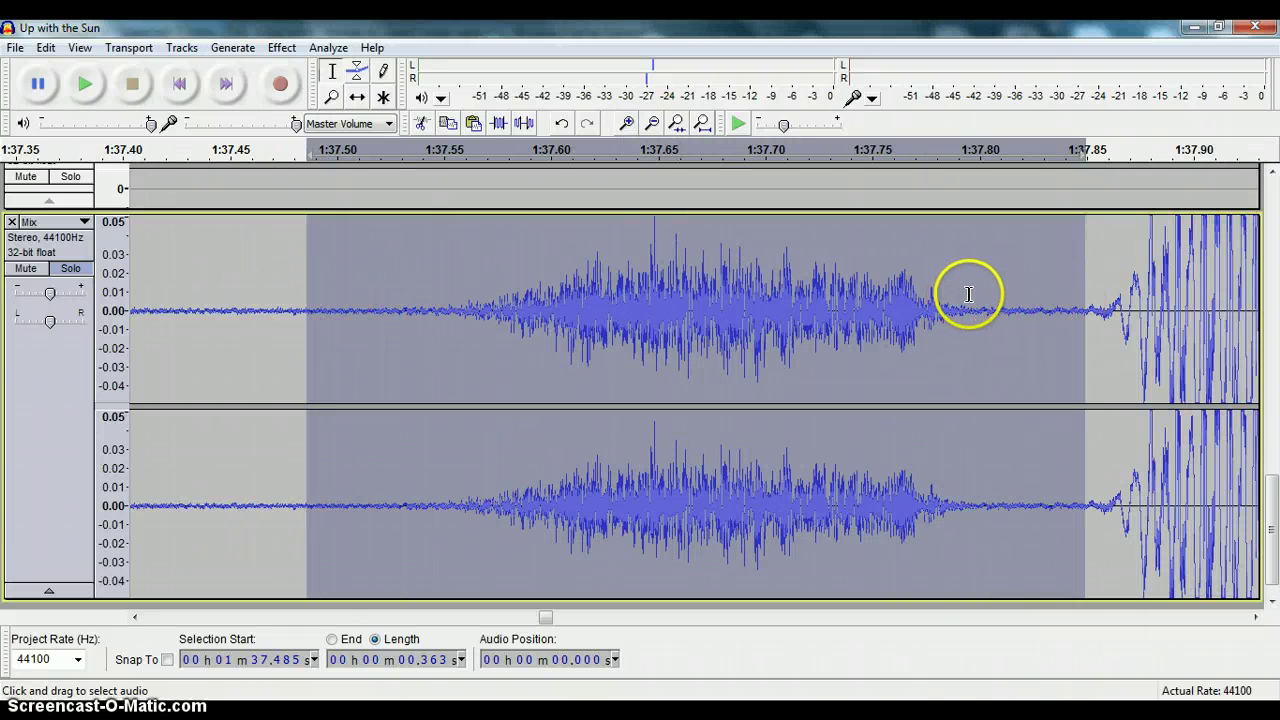
left_click_drag(977, 295, 409, 371)
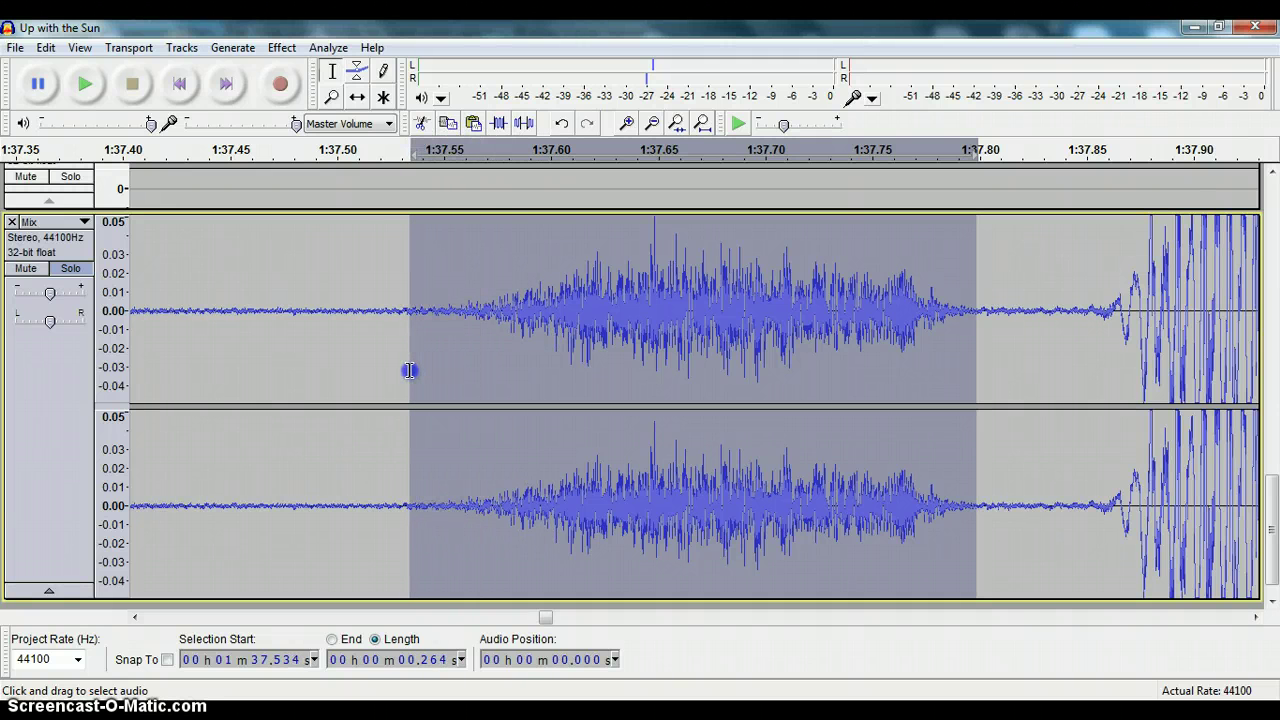
left_click(525, 123)
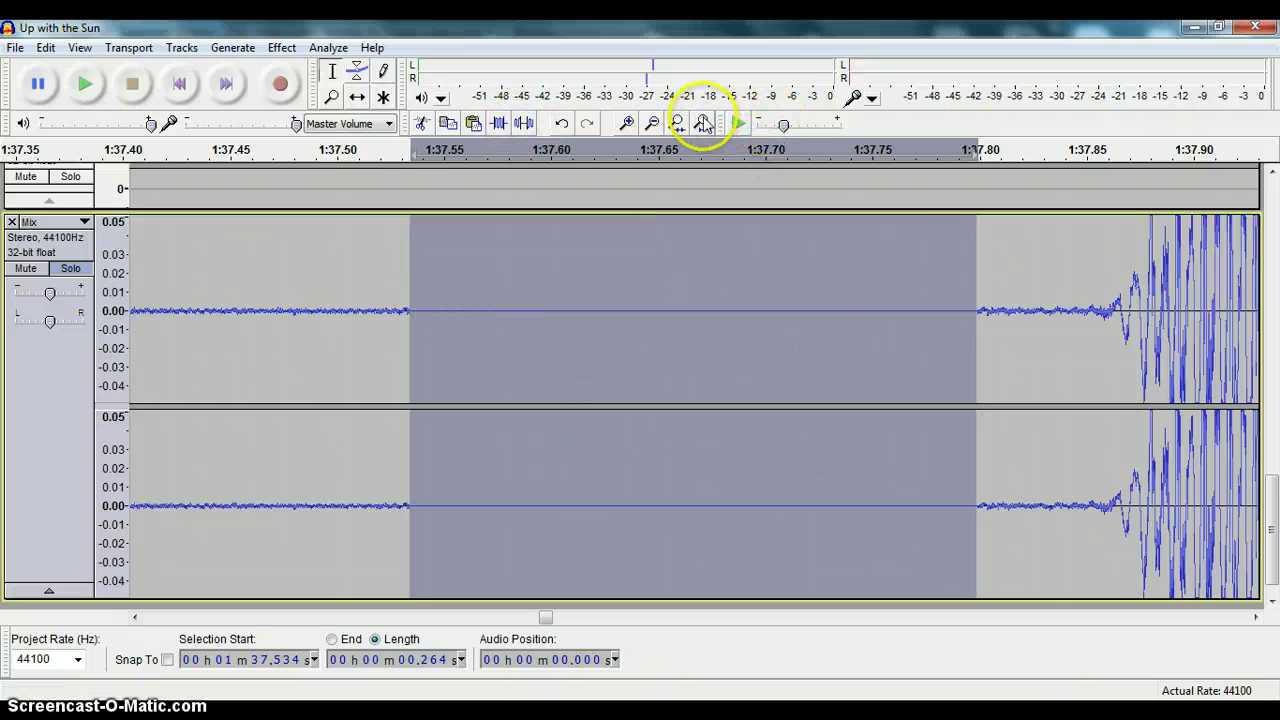
Step: Apply Fade Out to the vocal tail from 1:36.537 leading into the silenced breath
left_click(652, 123)
left_click(652, 123)
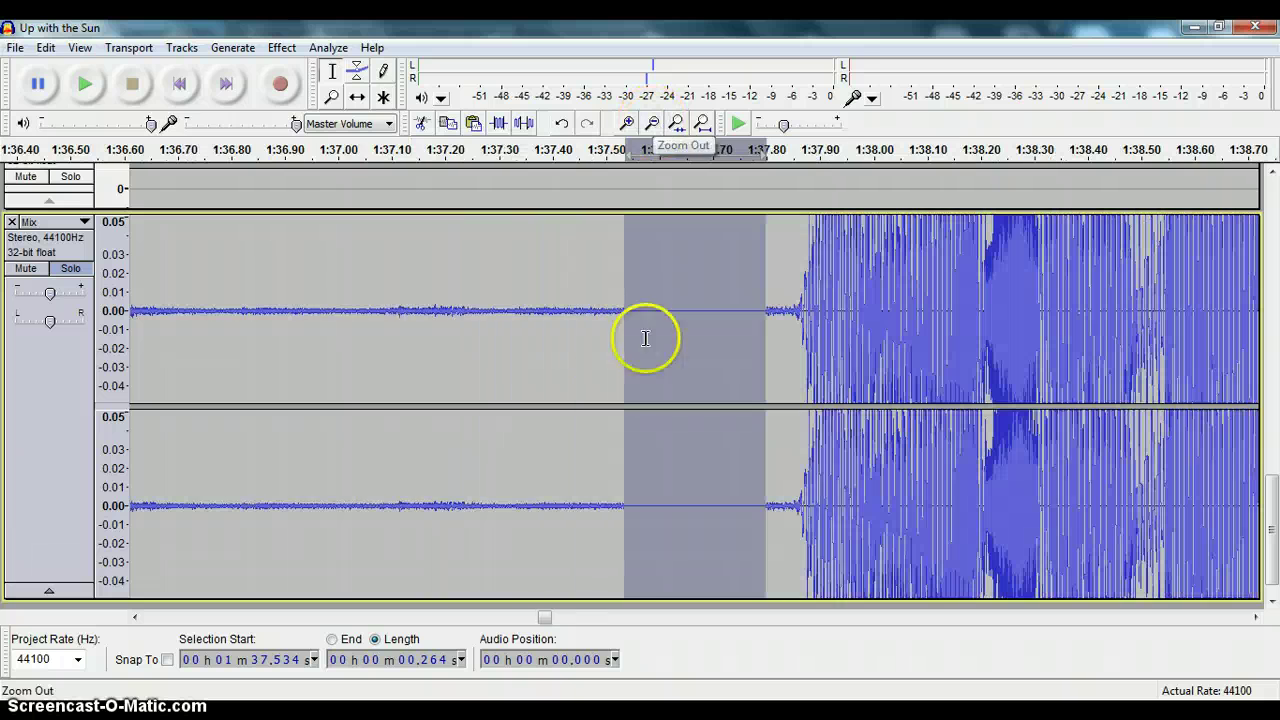
left_click_drag(186, 300, 842, 315)
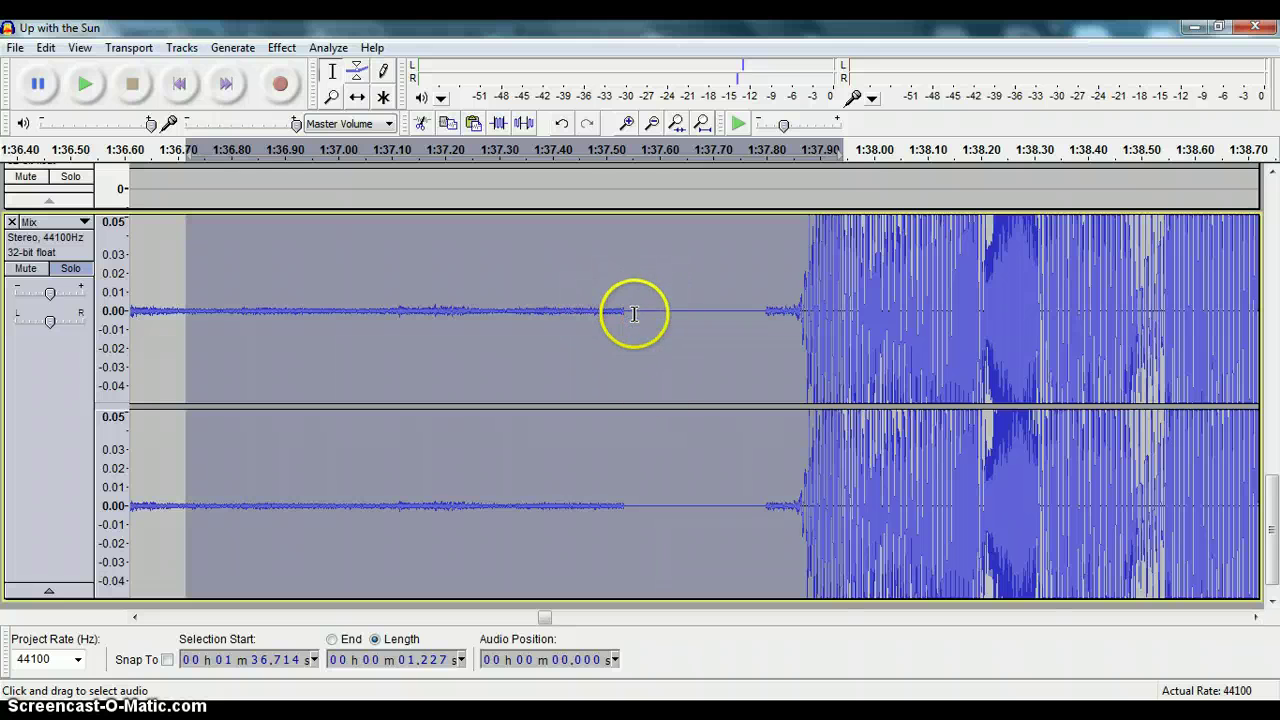
left_click_drag(632, 310, 370, 365)
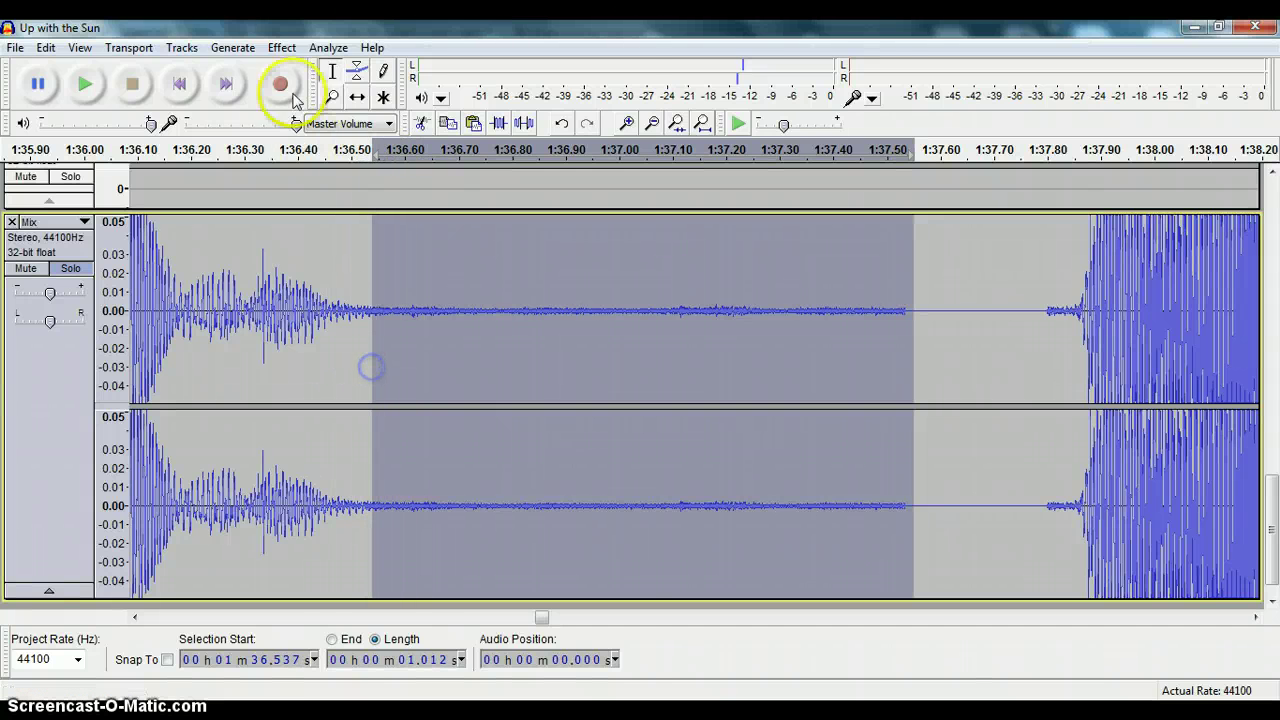
left_click(283, 48)
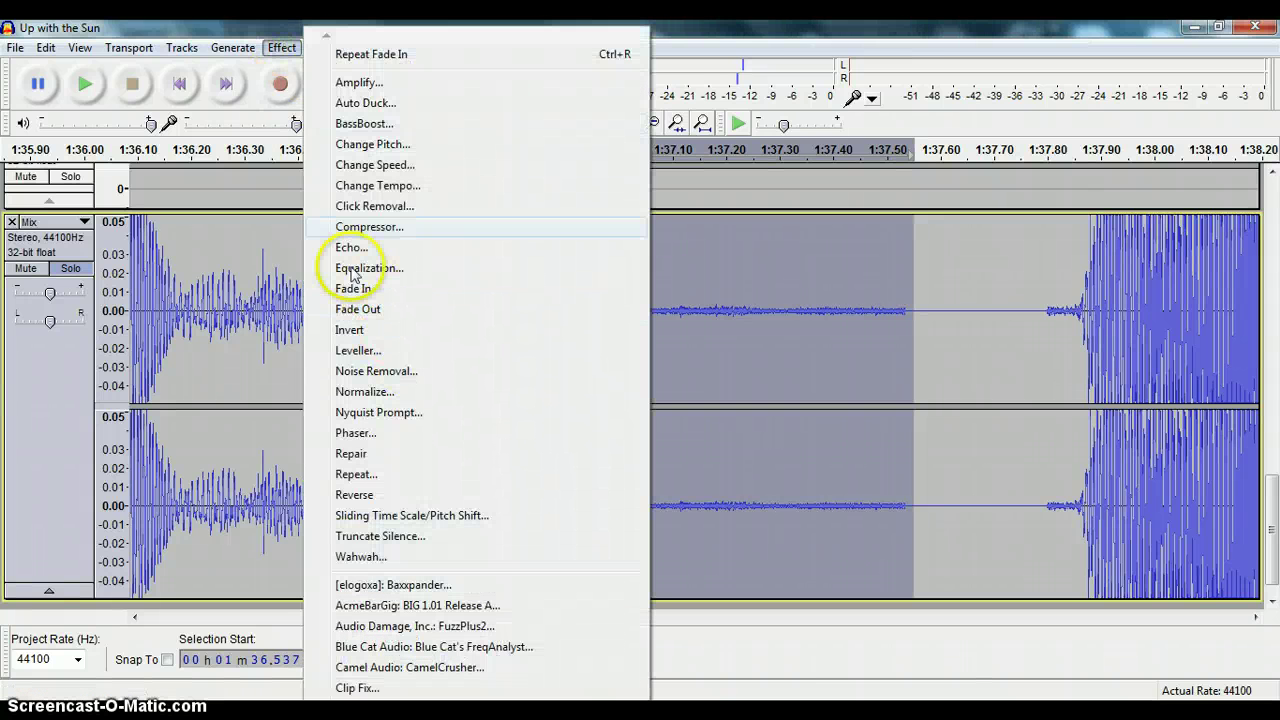
left_click(399, 316)
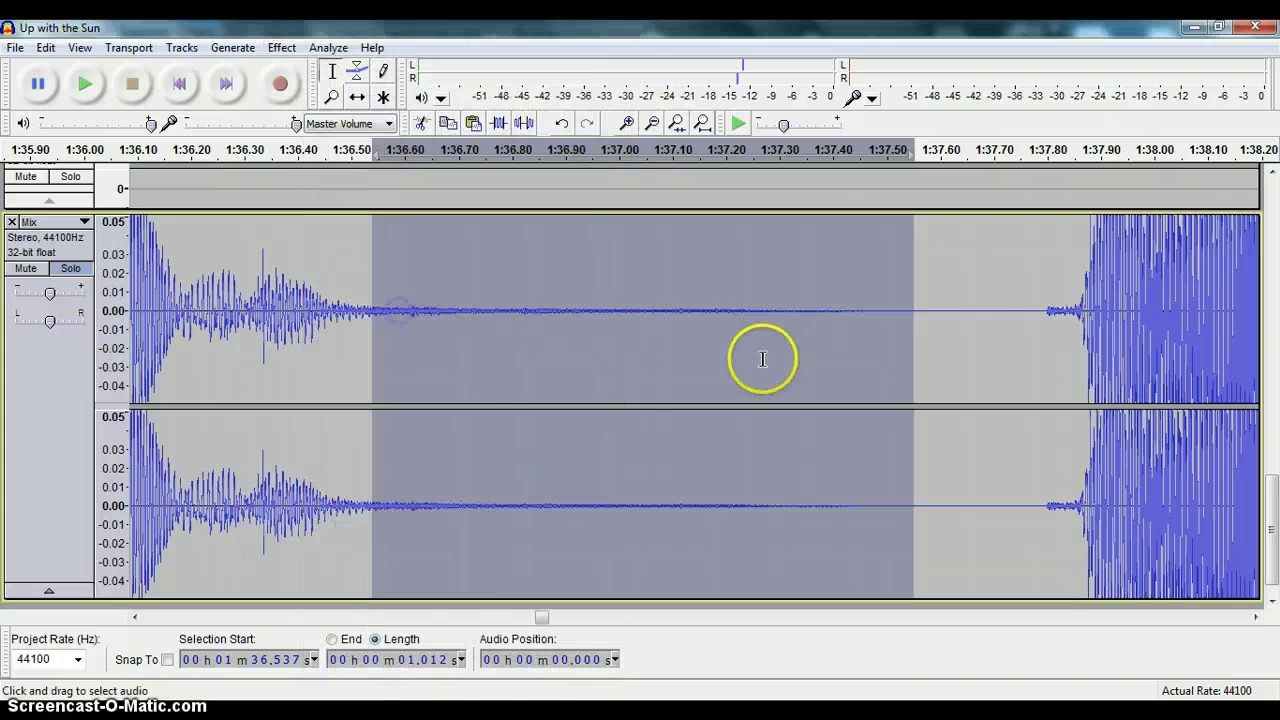
Step: Apply Fade In to the short stretch near 1:37.8 where singing resumes
left_click_drag(1042, 311, 1079, 320)
left_click(633, 121)
left_click(633, 121)
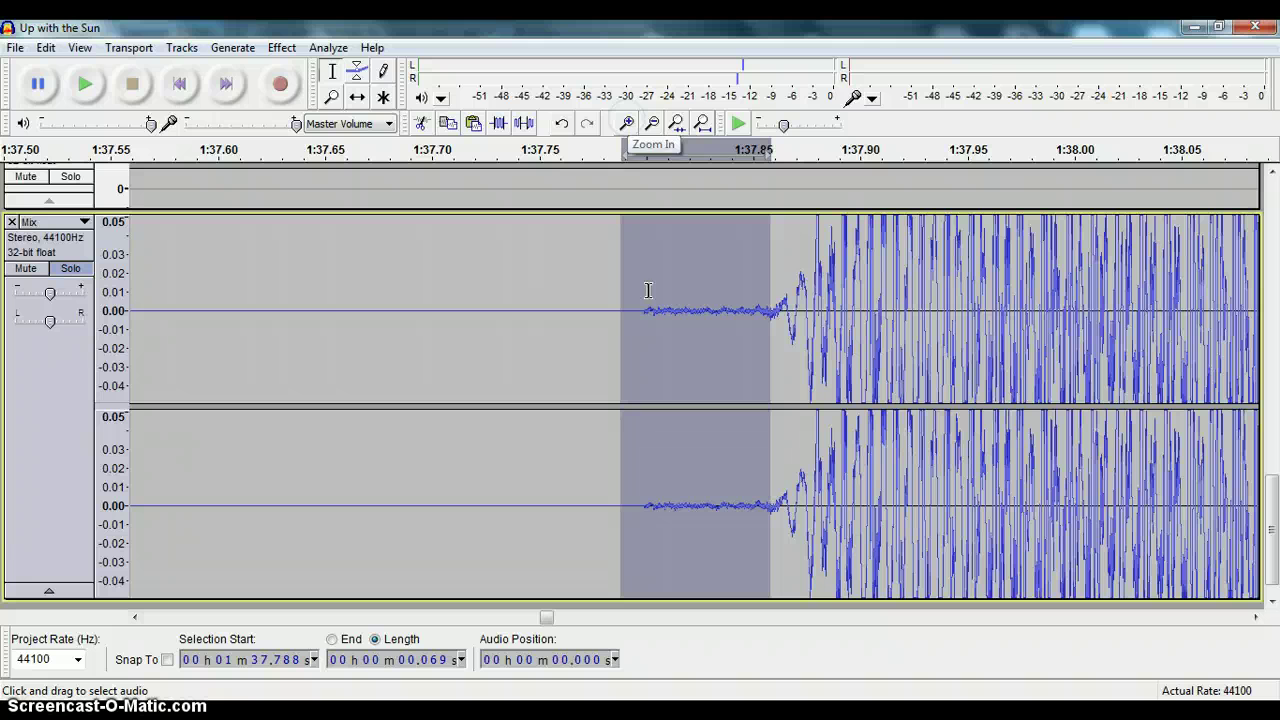
left_click_drag(636, 311, 766, 428)
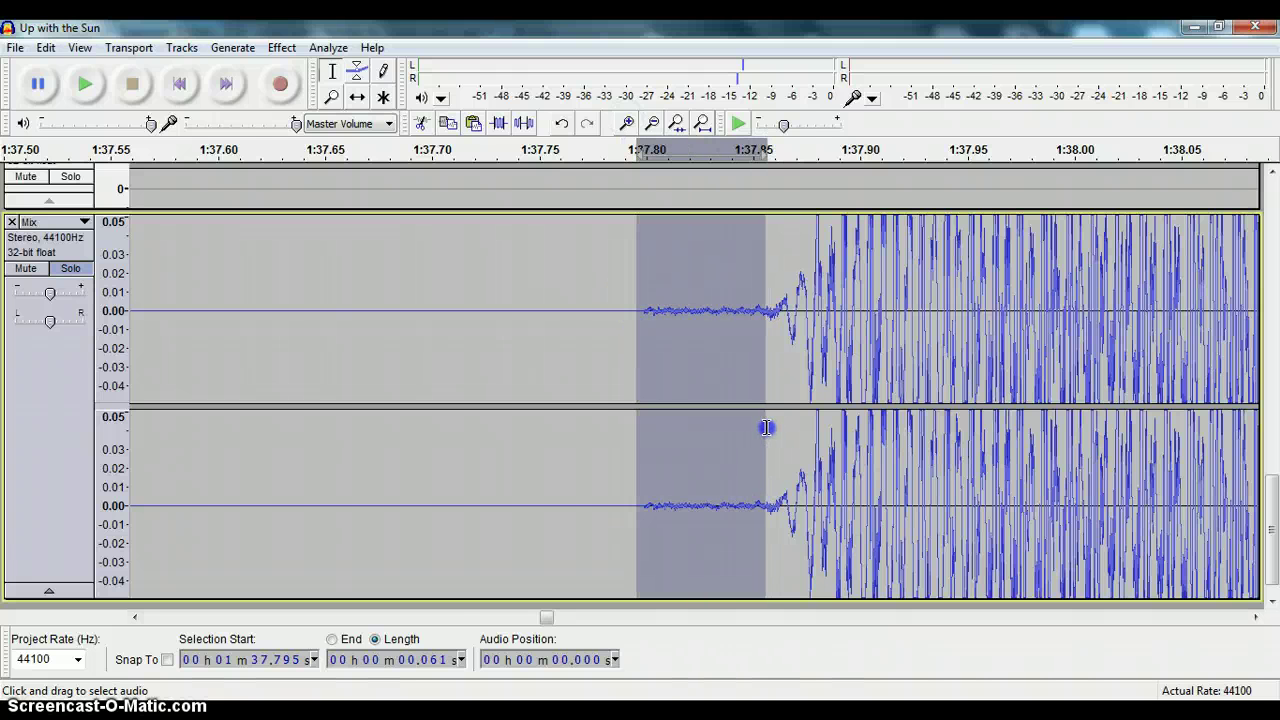
left_click(283, 47)
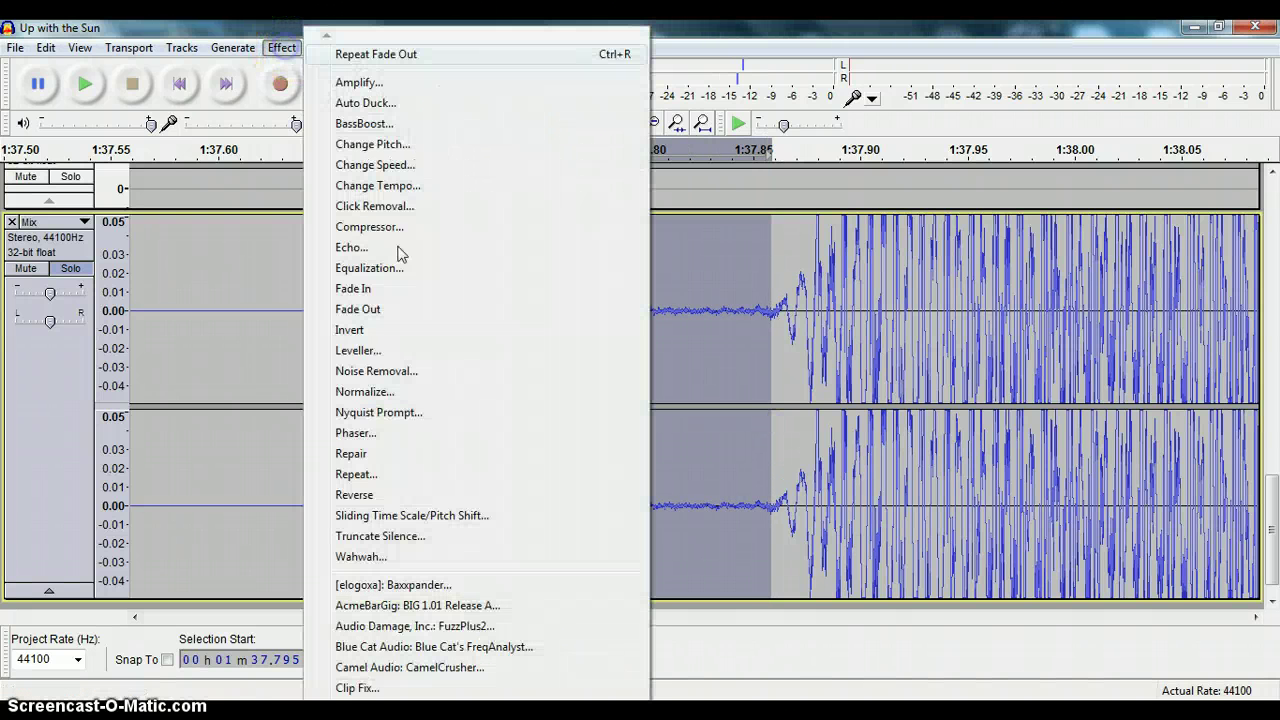
left_click(394, 288)
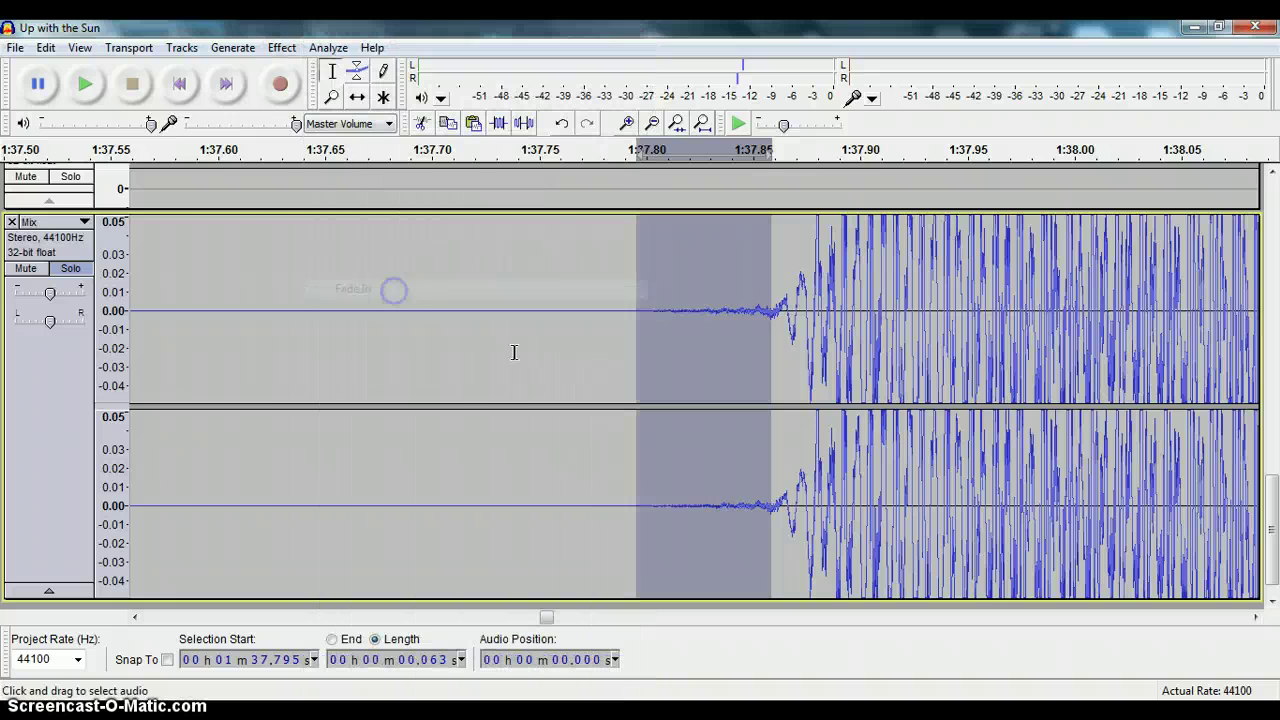
left_click(651, 121)
left_click(651, 121)
left_click(651, 121)
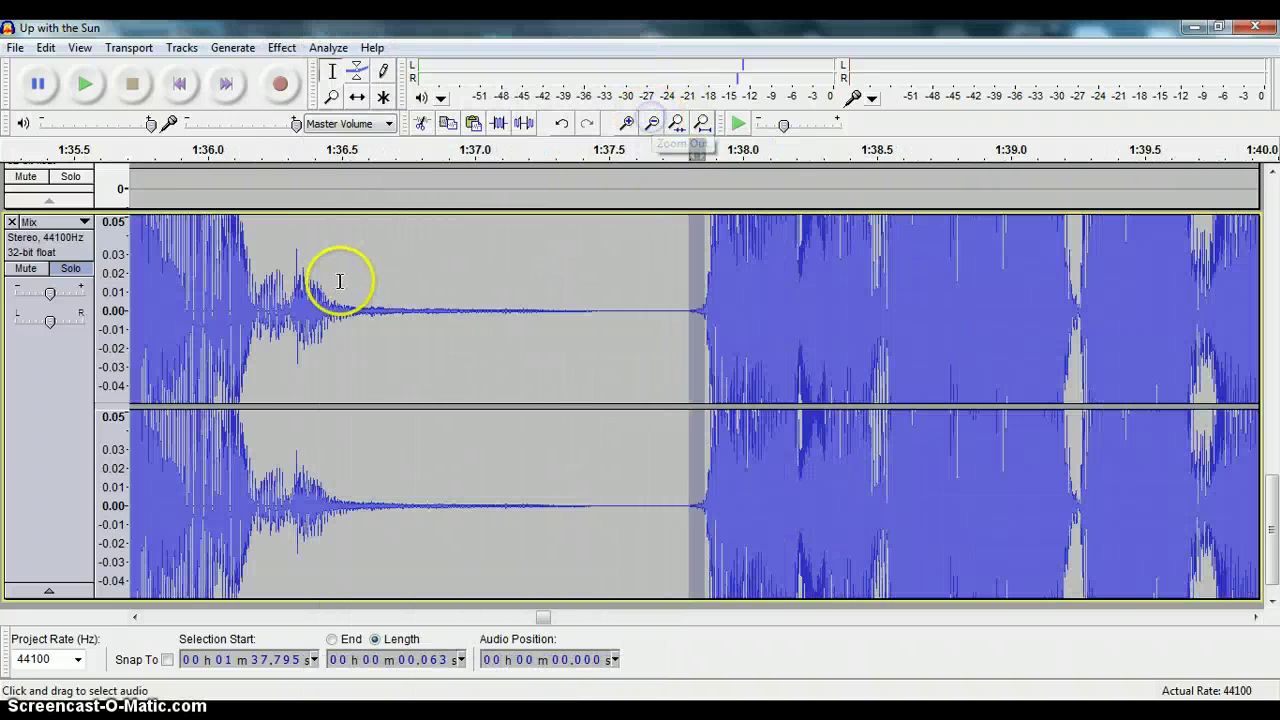
left_click_drag(183, 277, 831, 260)
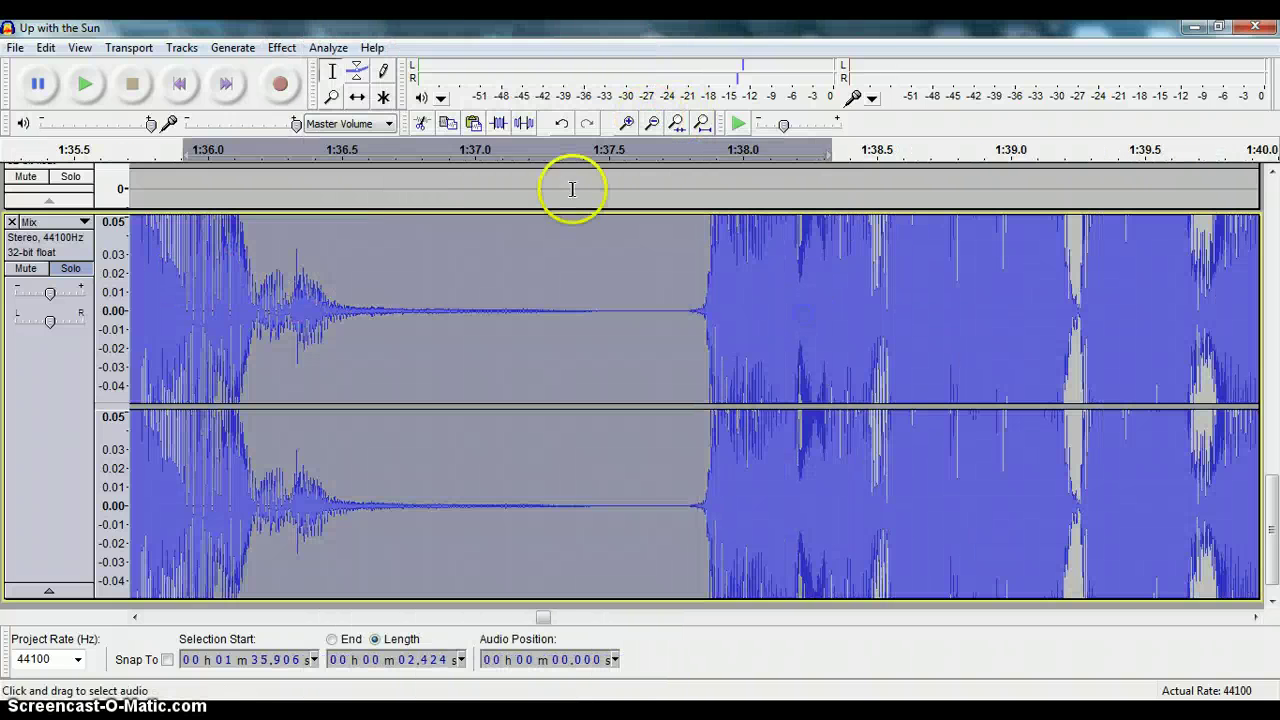
left_click(85, 84)
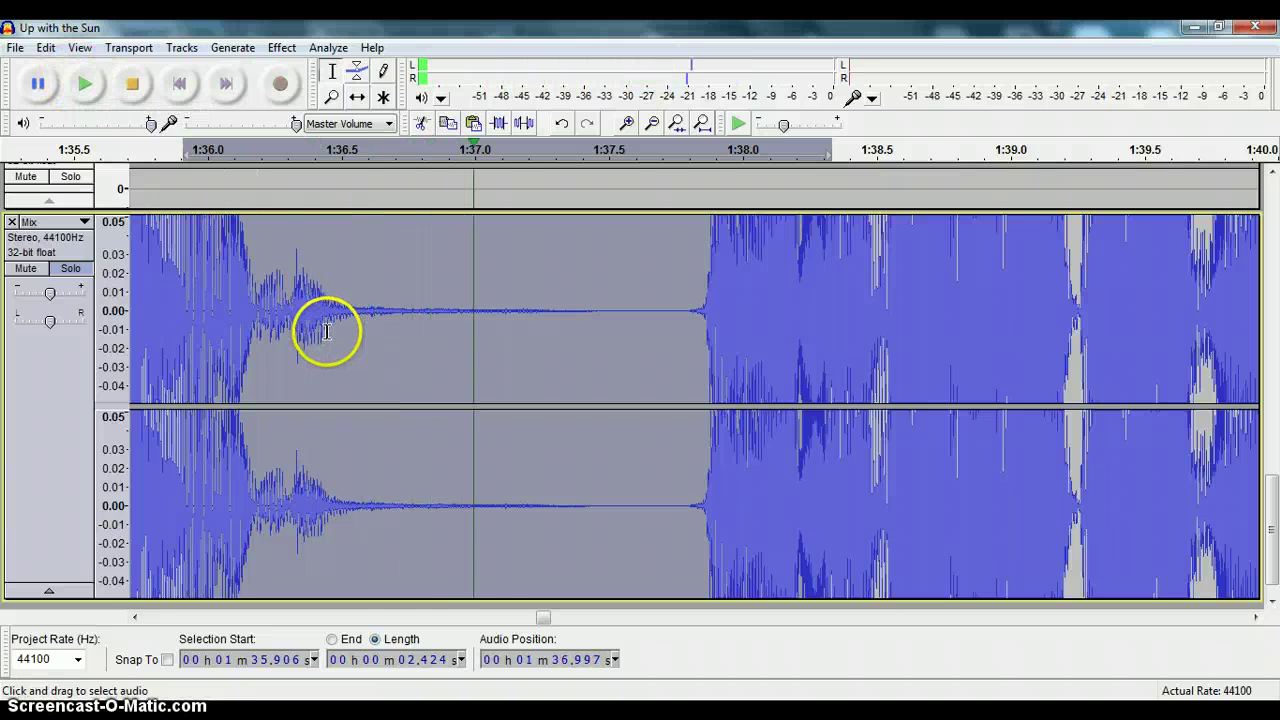
left_click(130, 83)
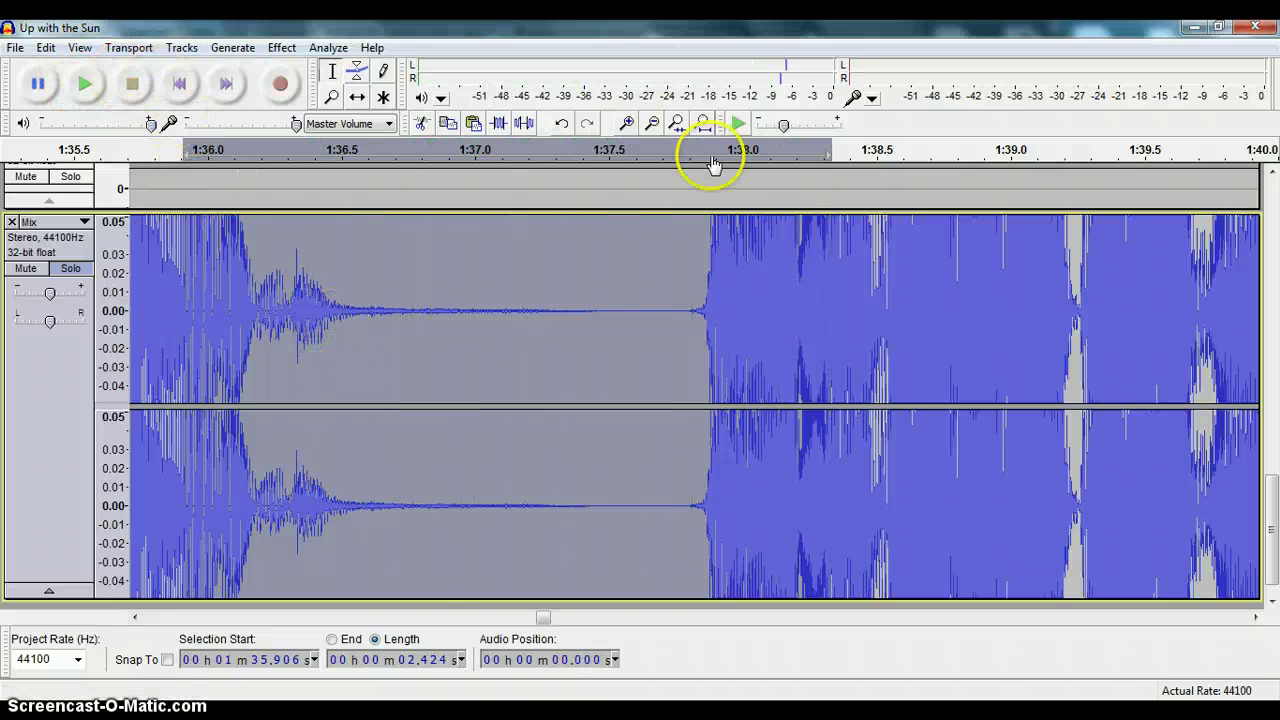
left_click(640, 321)
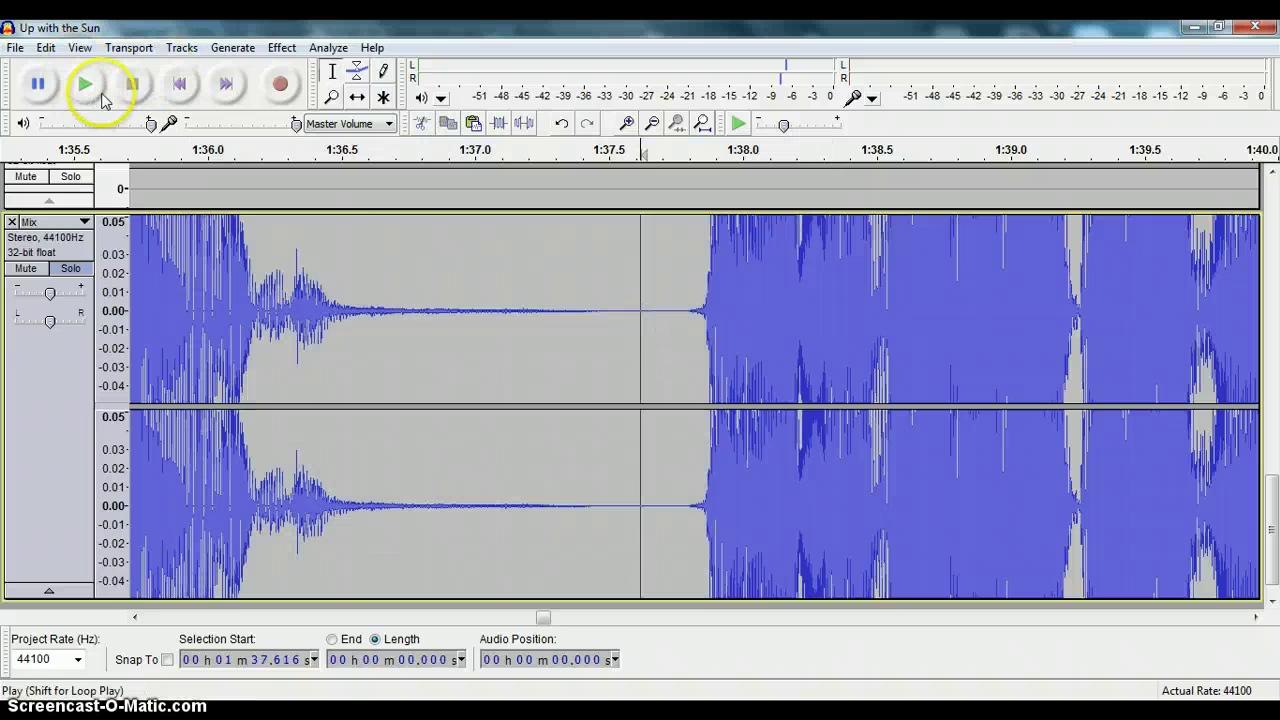
left_click(112, 310, "shift")
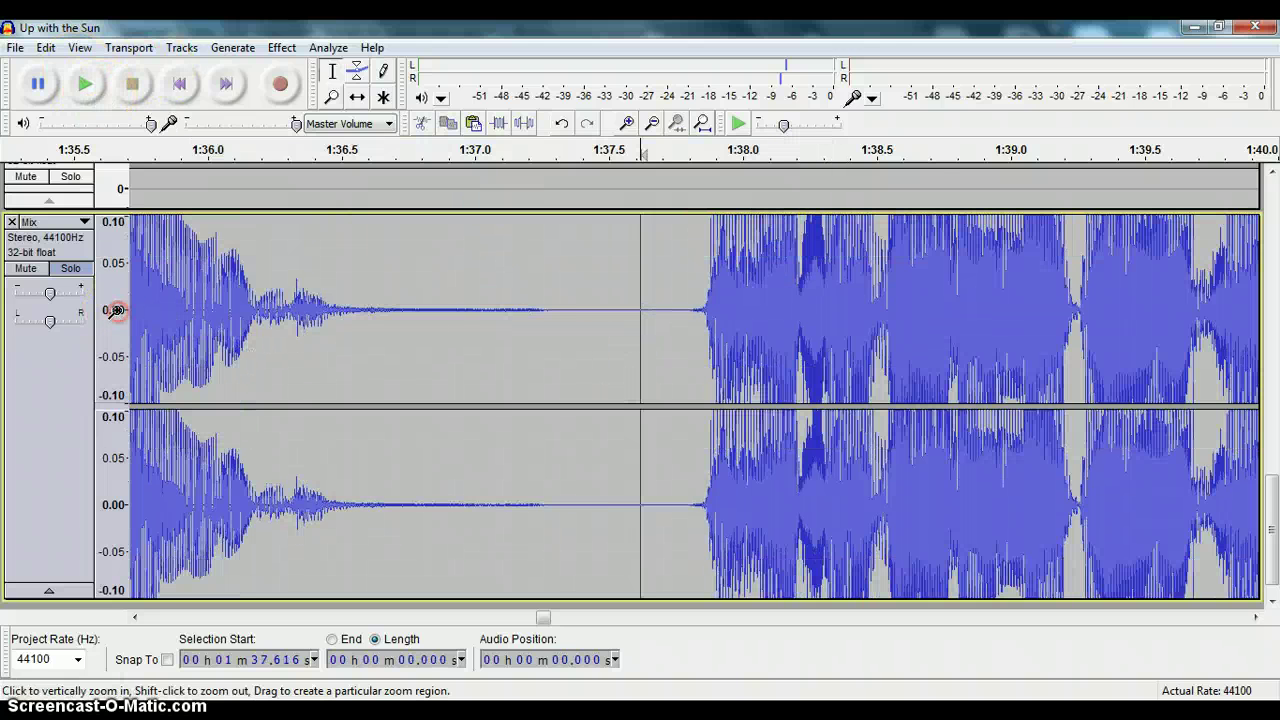
left_click(112, 310, "shift")
left_click(90, 86)
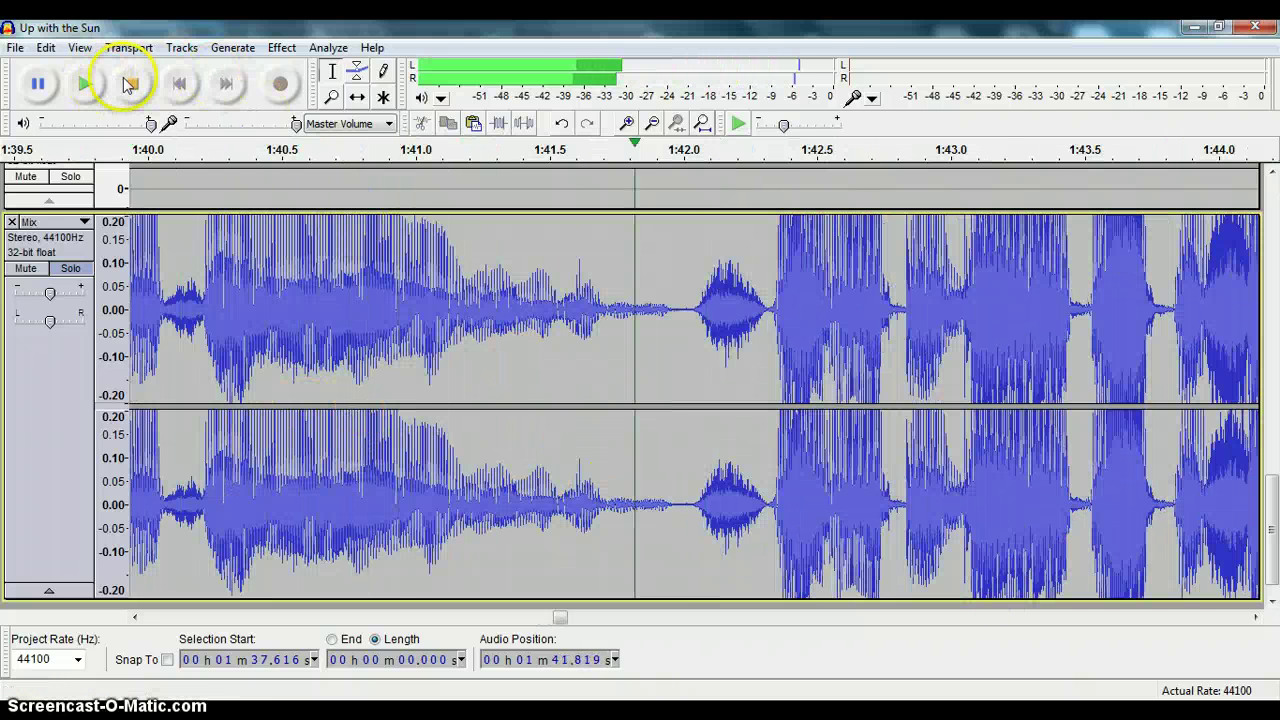
Step: Select the second breath from 1:42.04 to 1:42.31 and silence it into a flat 0.271-second stretch
left_click(131, 84)
left_click(694, 288)
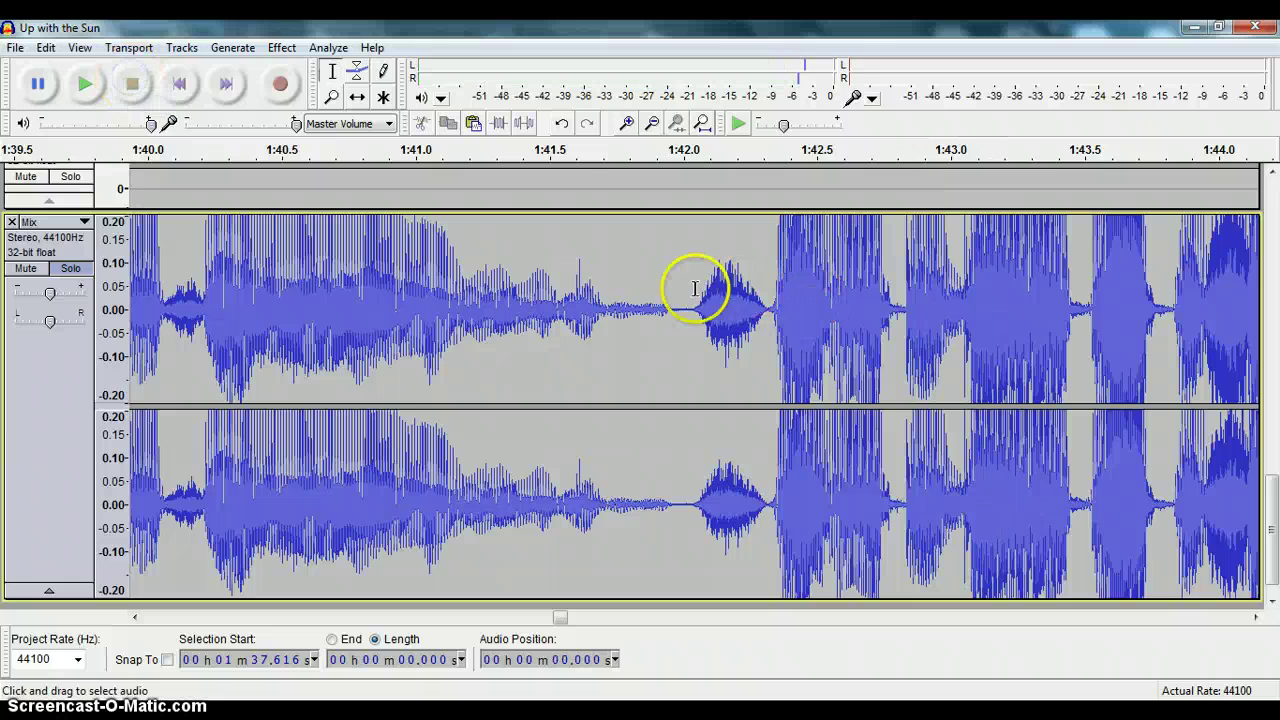
left_click_drag(691, 337, 763, 388)
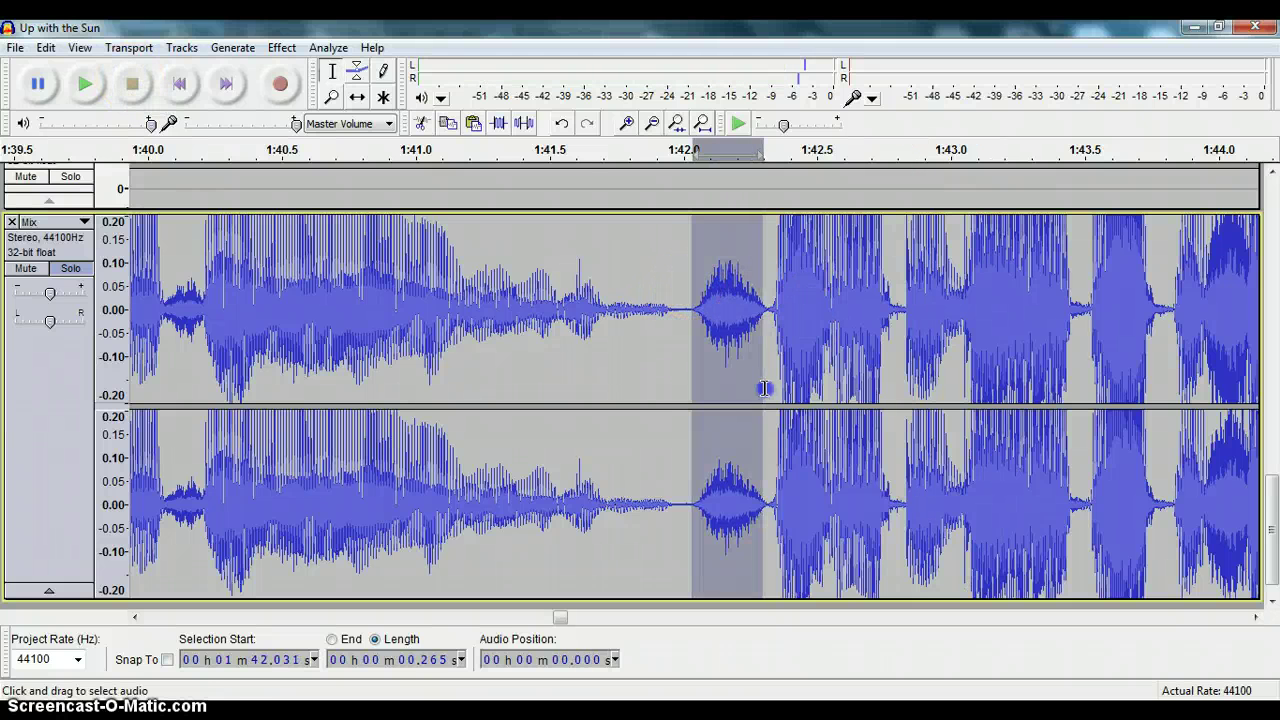
left_click(114, 310, "shift")
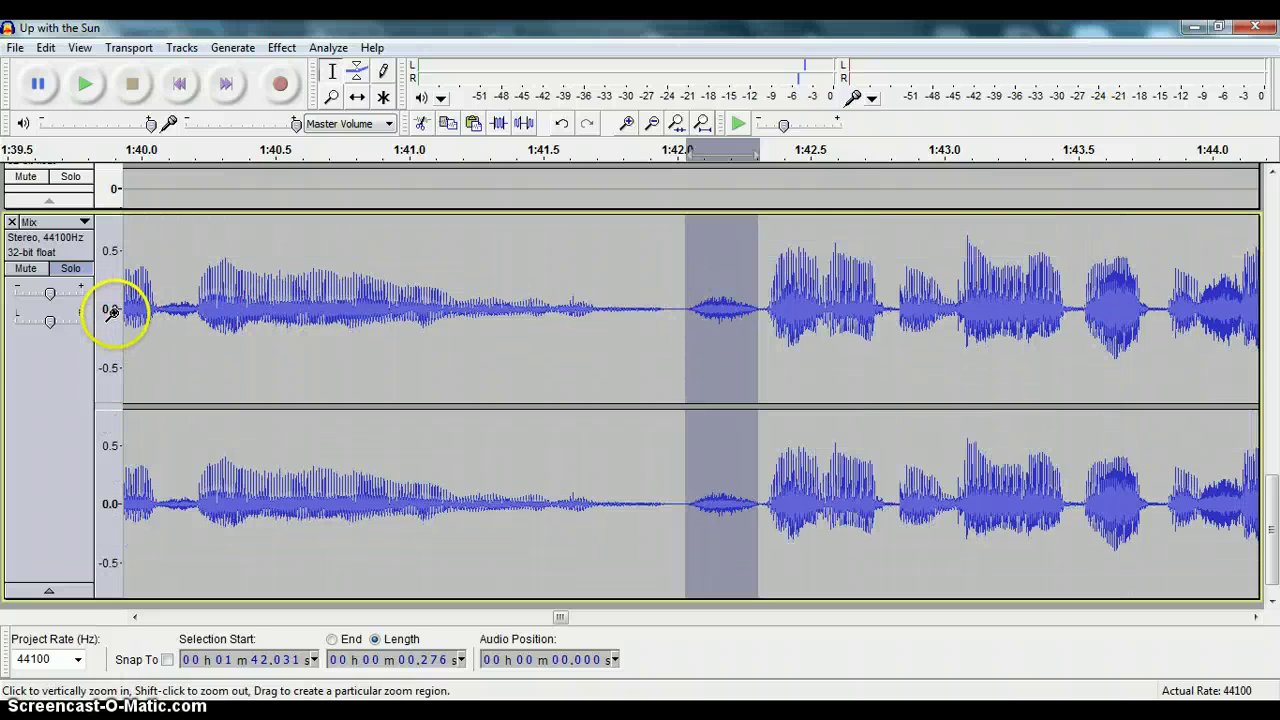
left_click(113, 314)
left_click(624, 122)
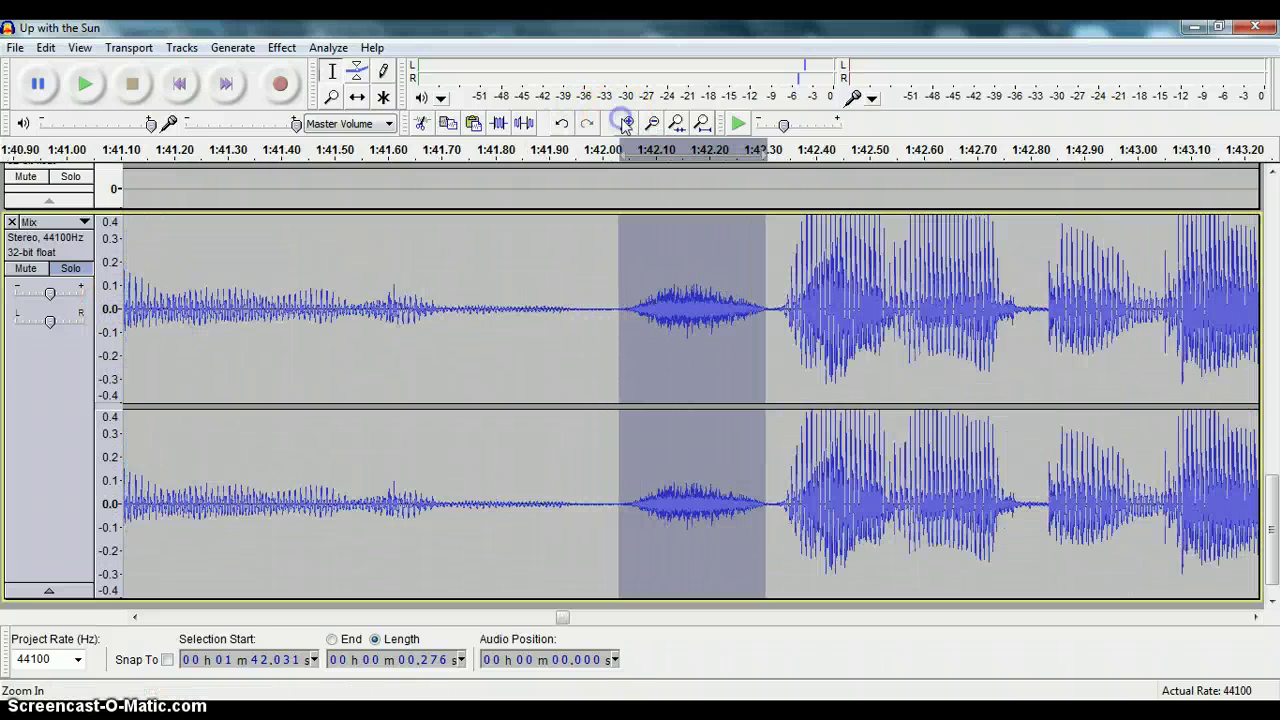
left_click(624, 122)
left_click_drag(830, 297, 560, 358)
left_click_drag(548, 308, 842, 340)
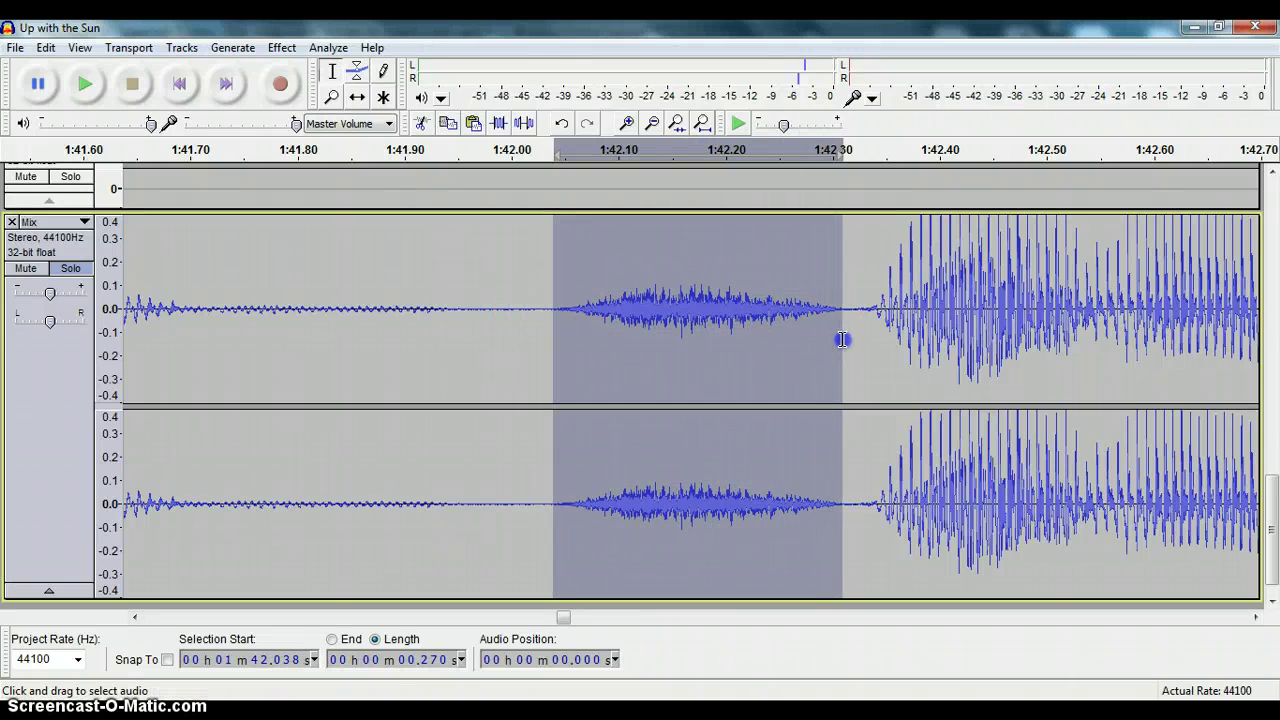
left_click(522, 123)
Step: Apply Fade Out to the vocal tail from 1:41.873 before the second breath
left_click_drag(556, 306, 377, 332)
left_click(281, 48)
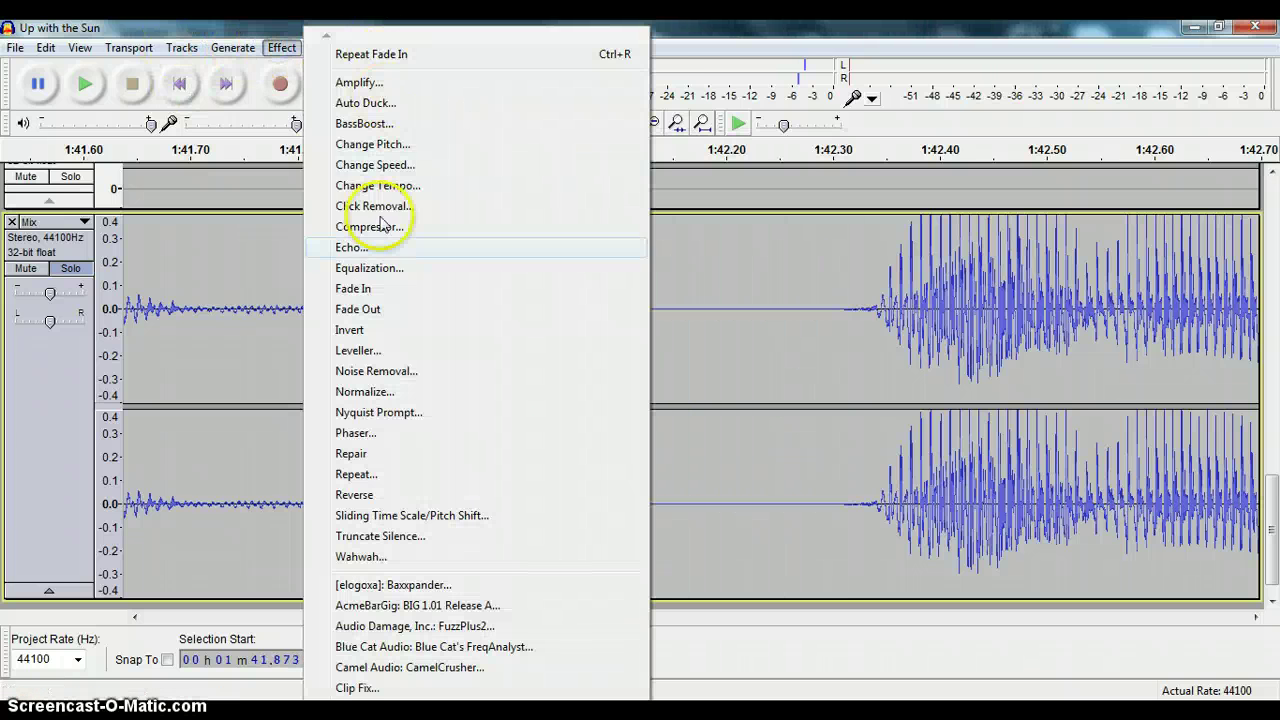
left_click(396, 309)
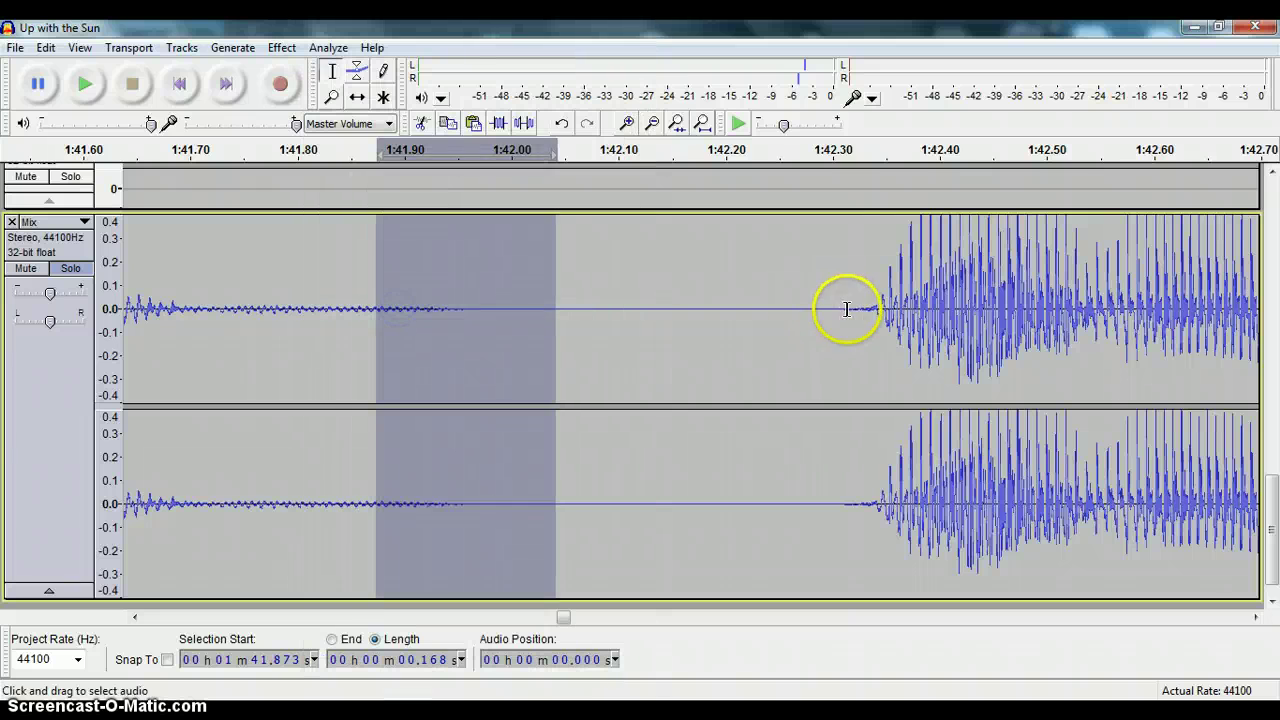
Step: Apply Fade In to the 0.038-second stretch at 1:42.302 before the vocal entry
left_click_drag(838, 306, 872, 335)
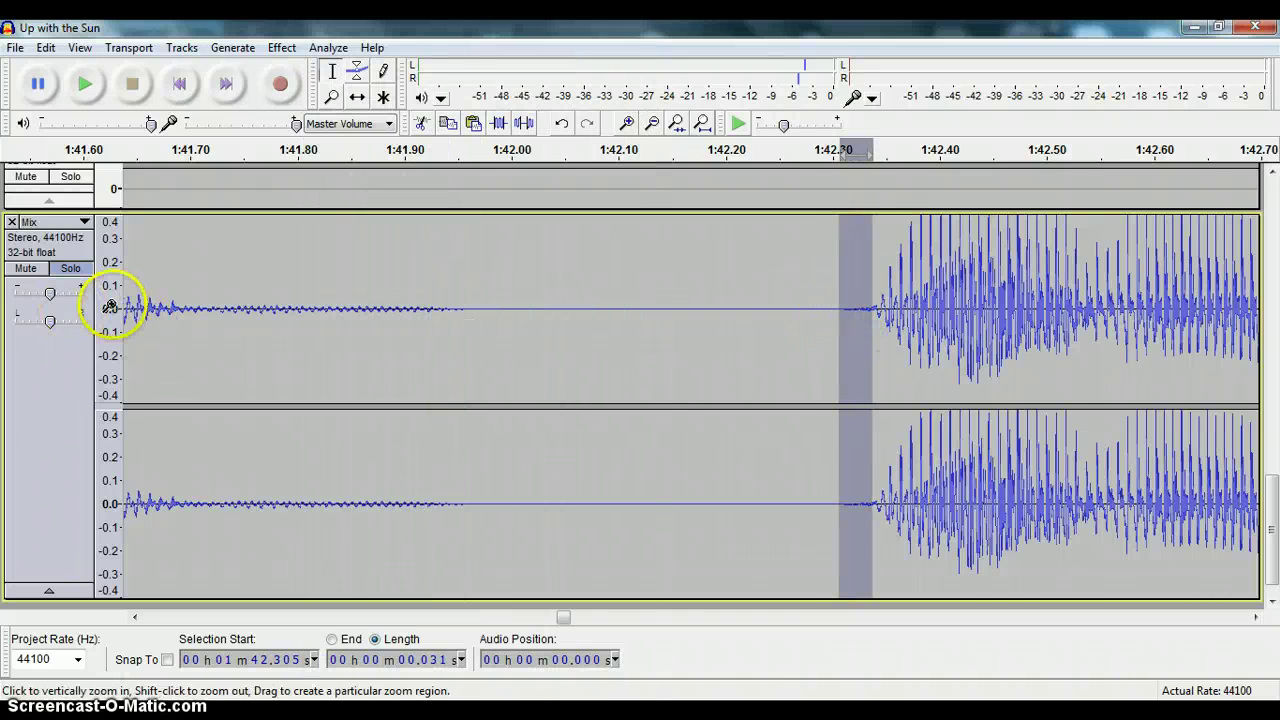
left_click(112, 302)
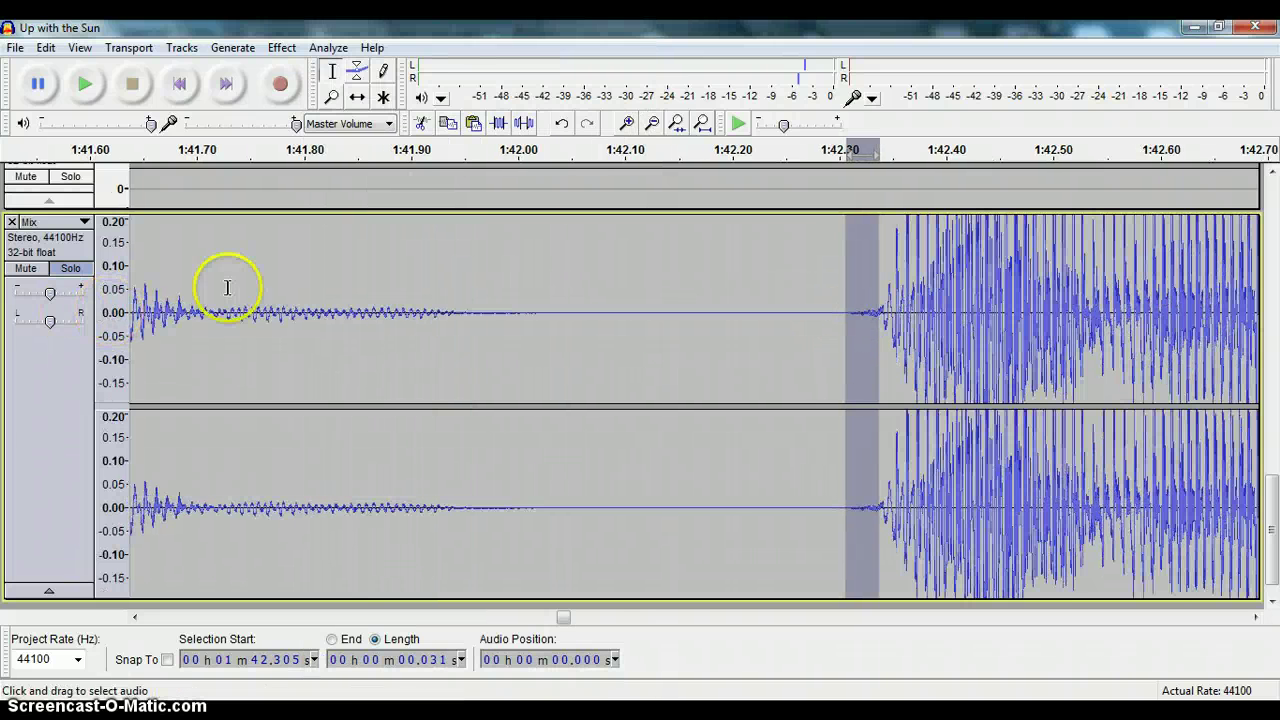
left_click(626, 122)
left_click(626, 122)
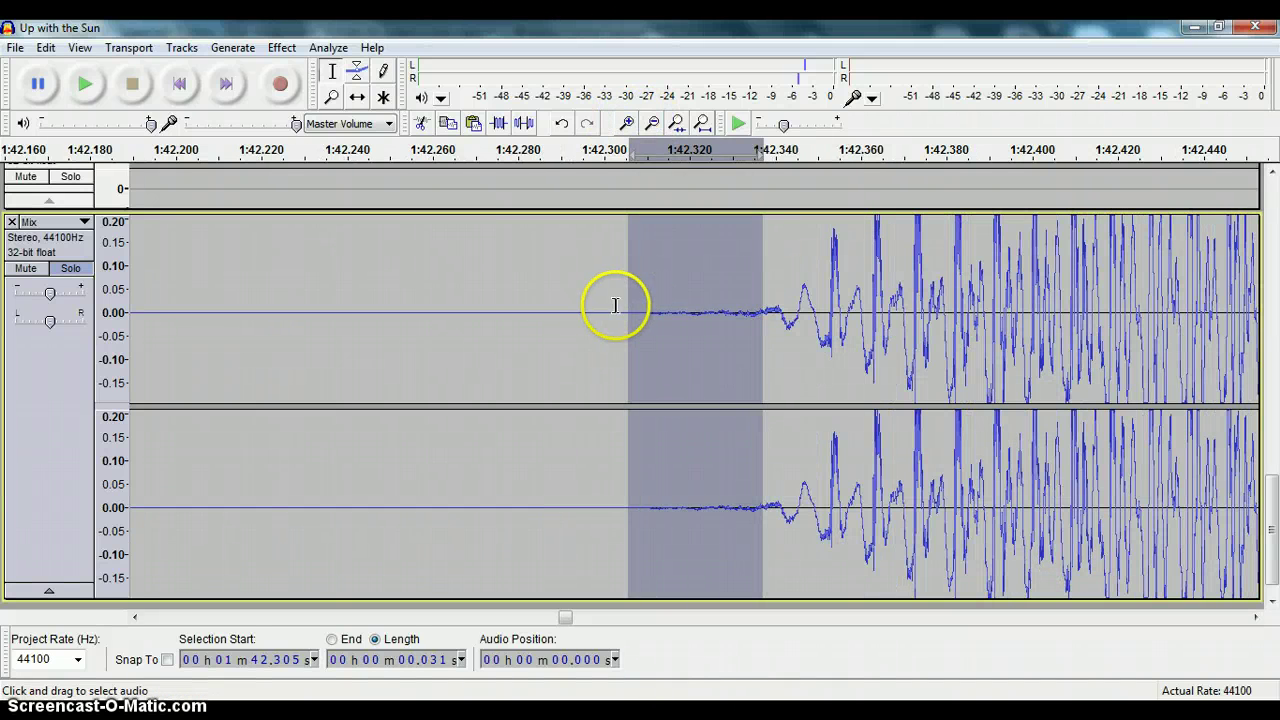
left_click_drag(615, 305, 777, 366)
left_click(280, 47)
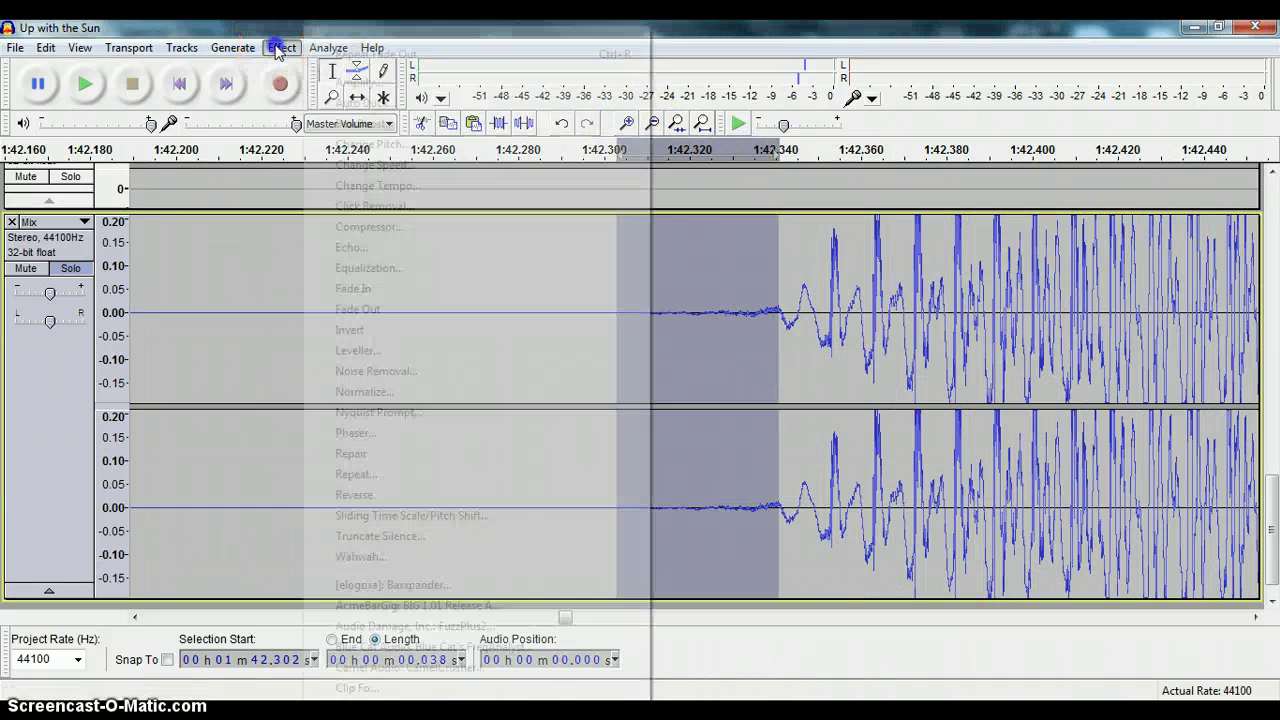
left_click(383, 288)
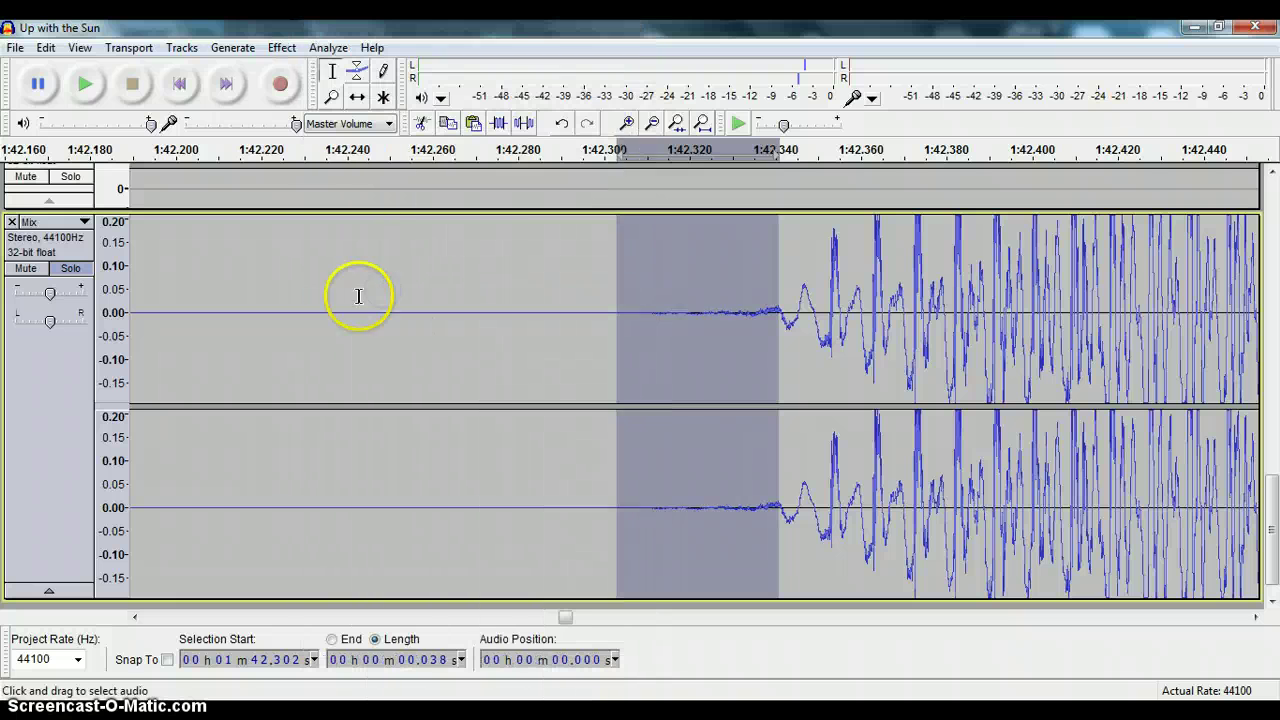
left_click(358, 296)
left_click(651, 122)
left_click(651, 122)
left_click(651, 122)
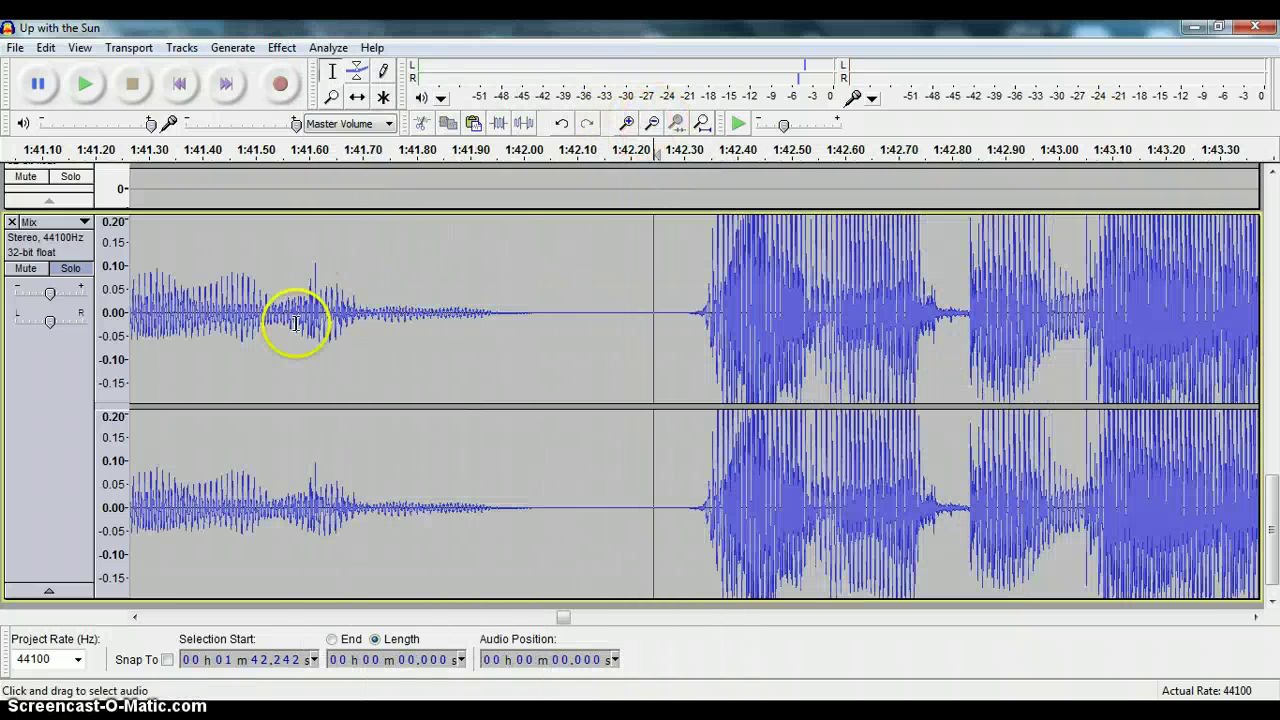
left_click_drag(244, 290, 832, 300)
left_click(86, 84)
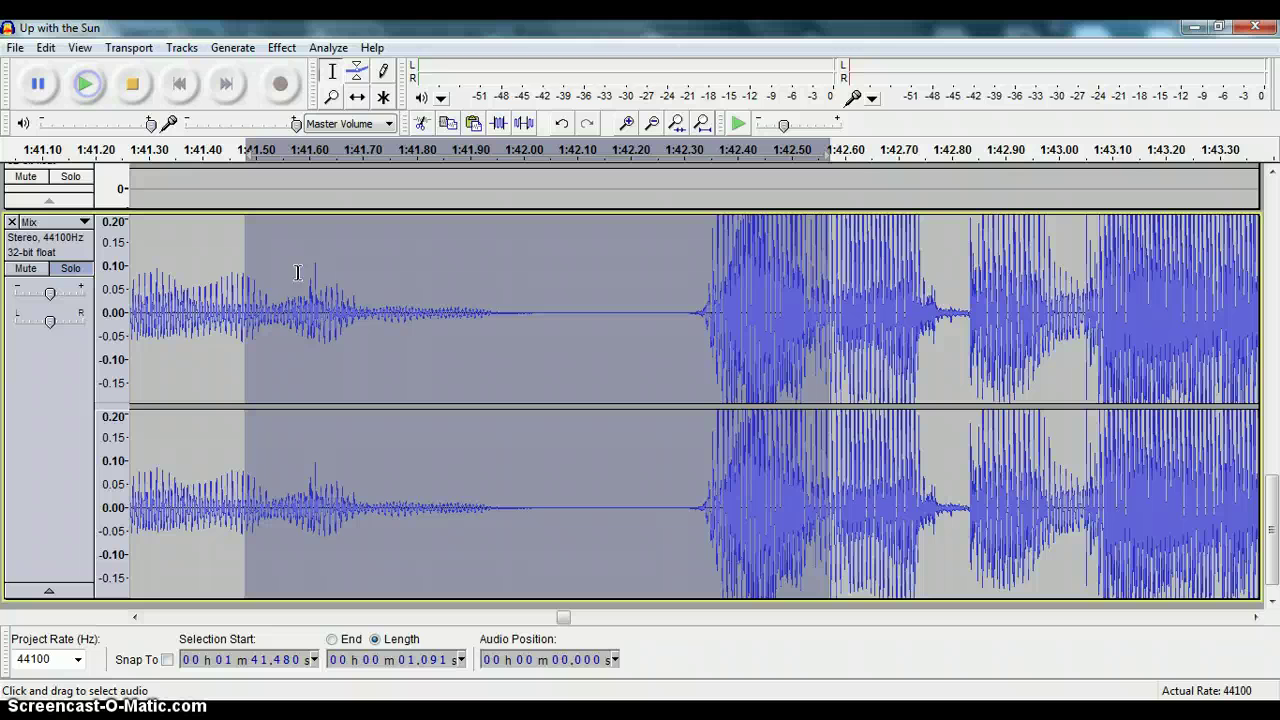